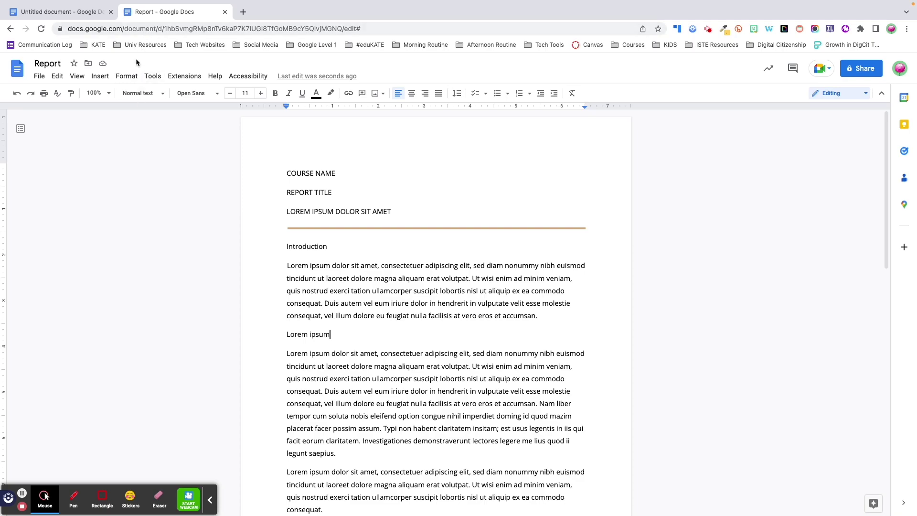
In Page setup, set top, bottom, left and right margins to 0.5 inches as the default
{"action": "left_click", "coordinate": [127, 78]}
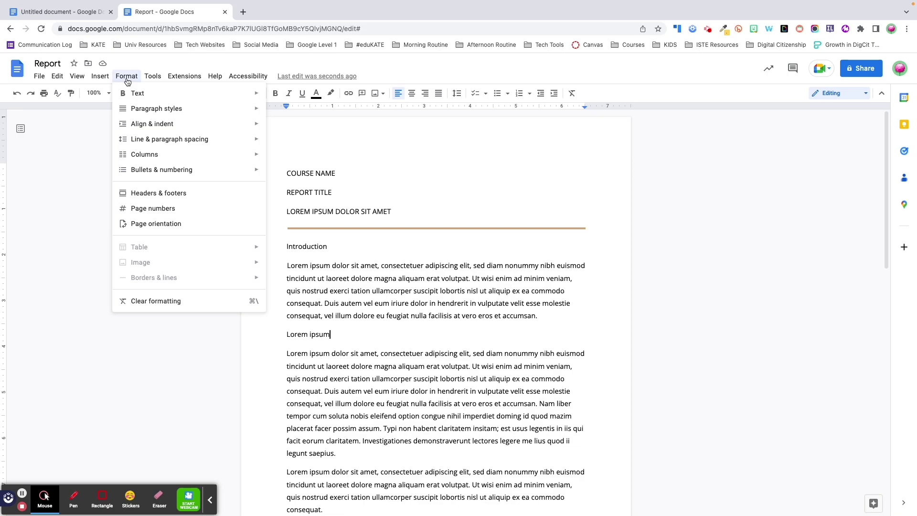
{"action": "left_click", "coordinate": [127, 79]}
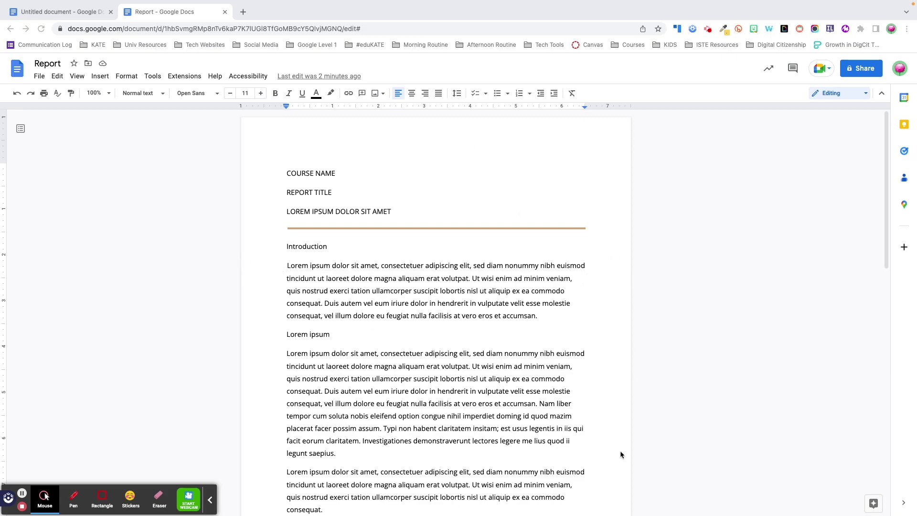
{"action": "left_click", "coordinate": [37, 78]}
{"action": "left_click", "coordinate": [38, 76]}
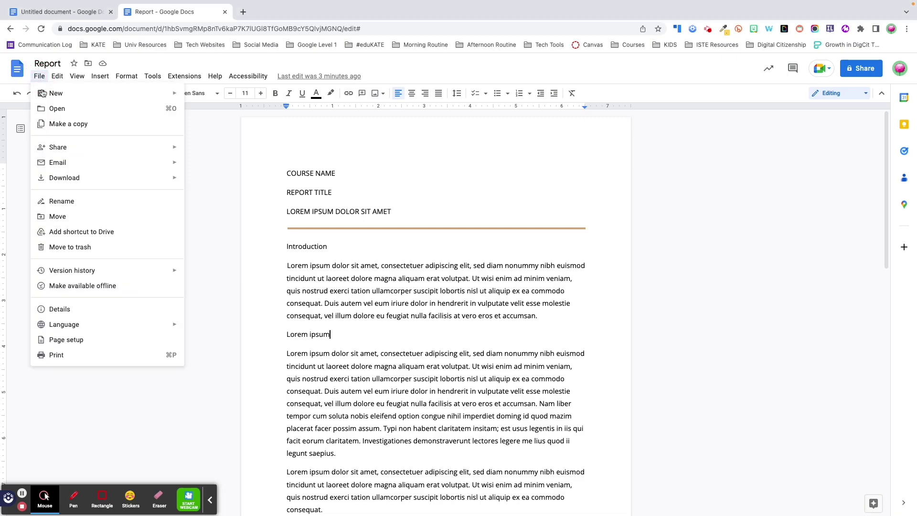
{"action": "left_click", "coordinate": [81, 339]}
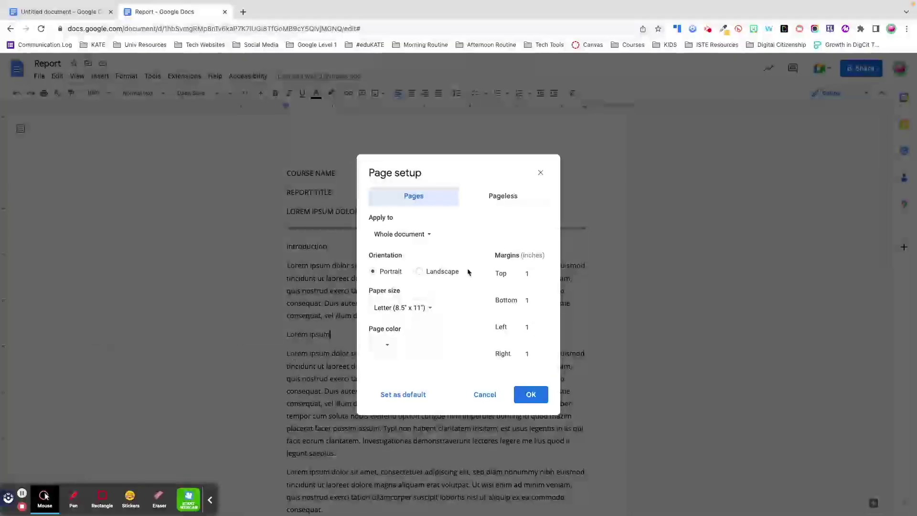
{"action": "left_click", "coordinate": [521, 273]}
{"action": "type", "text": ".5"}
{"action": "left_click", "coordinate": [533, 300]}
{"action": "type", "text": ".5"}
{"action": "left_click", "coordinate": [522, 328]}
{"action": "type", "text": ".5"}
{"action": "left_click", "coordinate": [524, 353]}
{"action": "type", "text": ".5"}
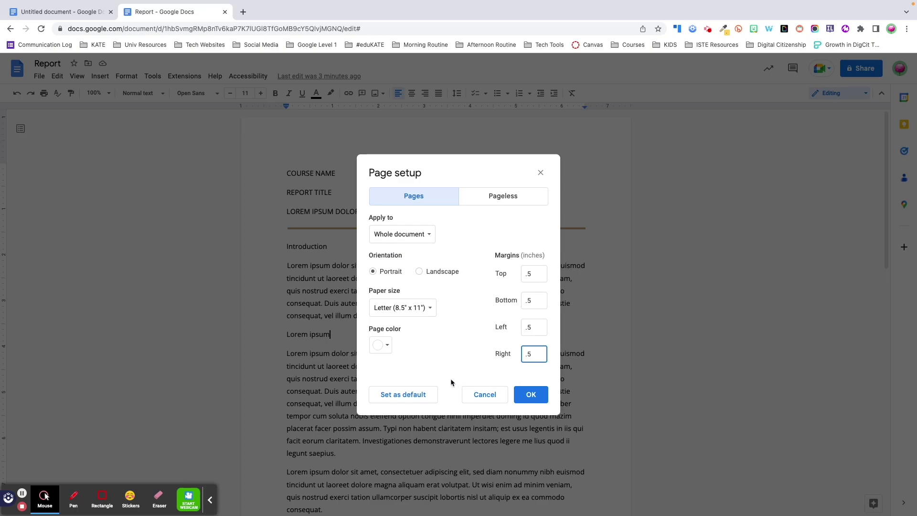
{"action": "left_click", "coordinate": [412, 397]}
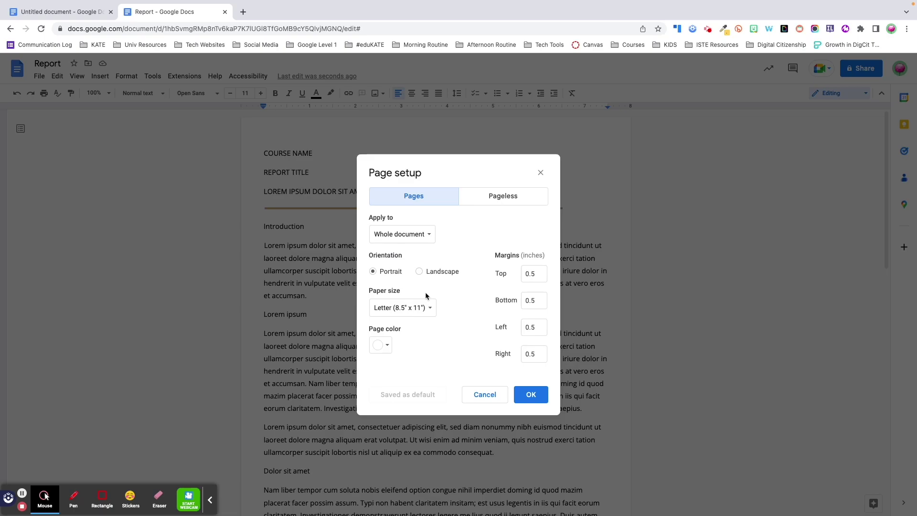
Choose a light blue page colour in Page setup and apply it
{"action": "left_click", "coordinate": [388, 345]}
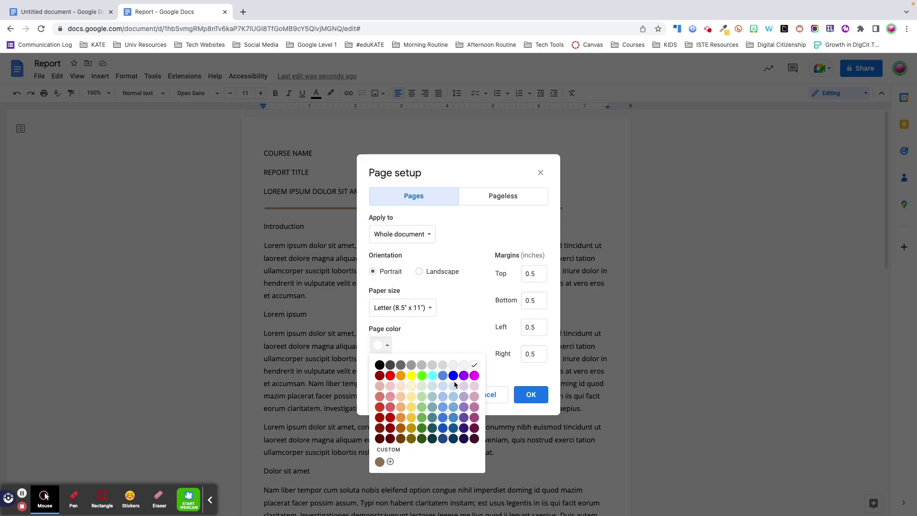
{"action": "left_click", "coordinate": [442, 387]}
{"action": "left_click", "coordinate": [530, 394]}
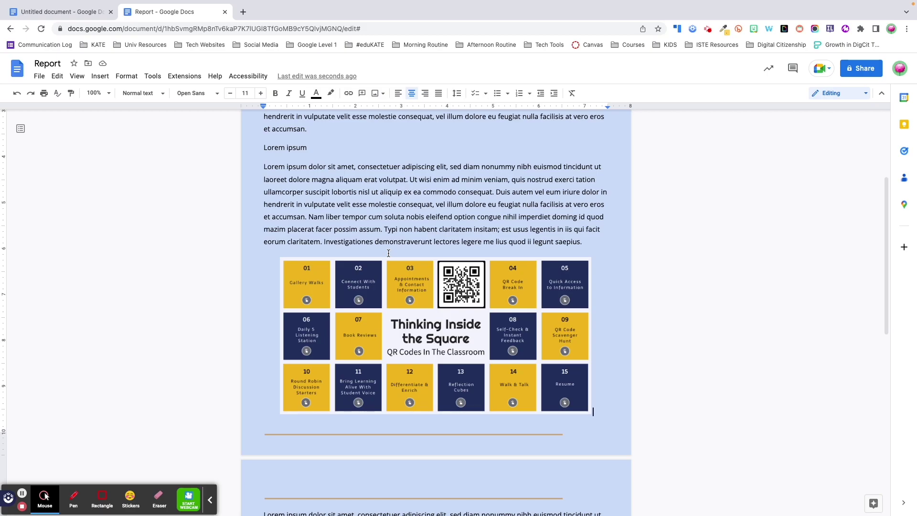
{"action": "scroll", "coordinate": [389, 258], "scroll_direction": "up", "scroll_amount": 3}
{"action": "scroll", "coordinate": [391, 268], "scroll_direction": "down", "scroll_amount": 4}
{"action": "scroll", "coordinate": [392, 270], "scroll_direction": "down", "scroll_amount": 5}
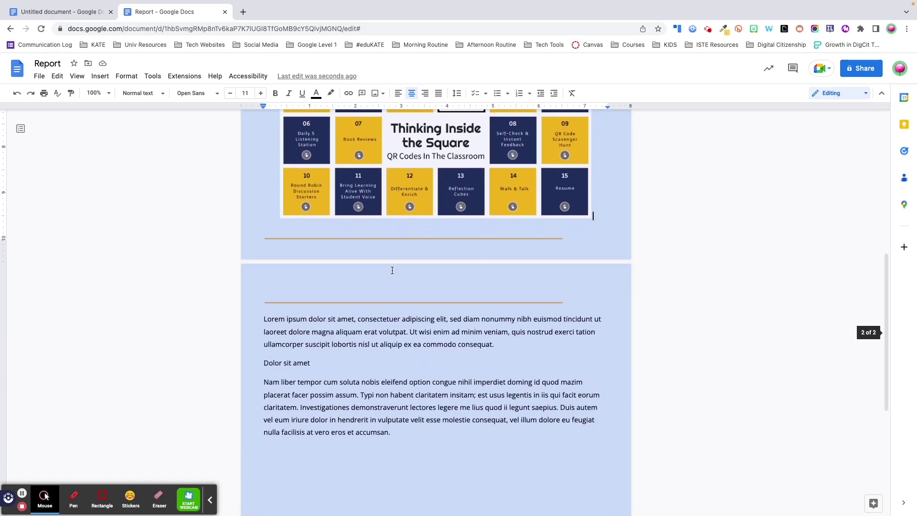
{"action": "scroll", "coordinate": [393, 275], "scroll_direction": "up", "scroll_amount": 1}
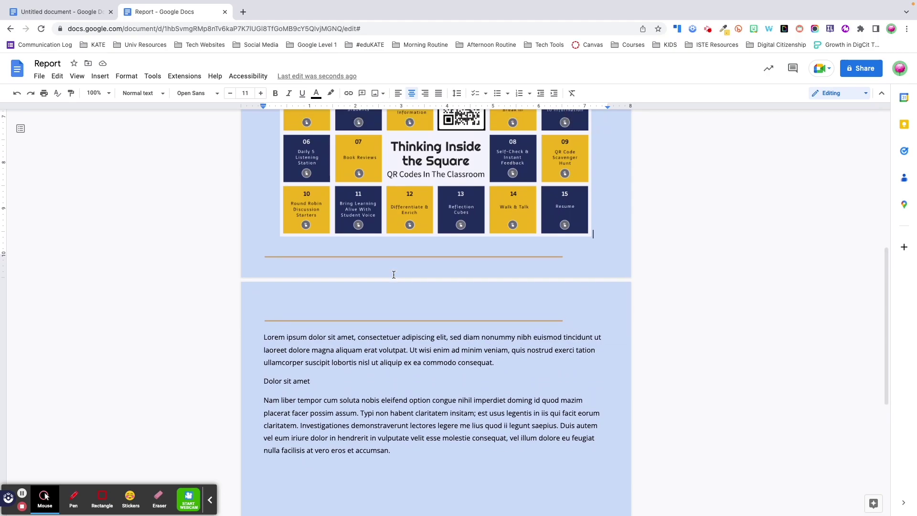
{"action": "scroll", "coordinate": [393, 272], "scroll_direction": "up", "scroll_amount": 3}
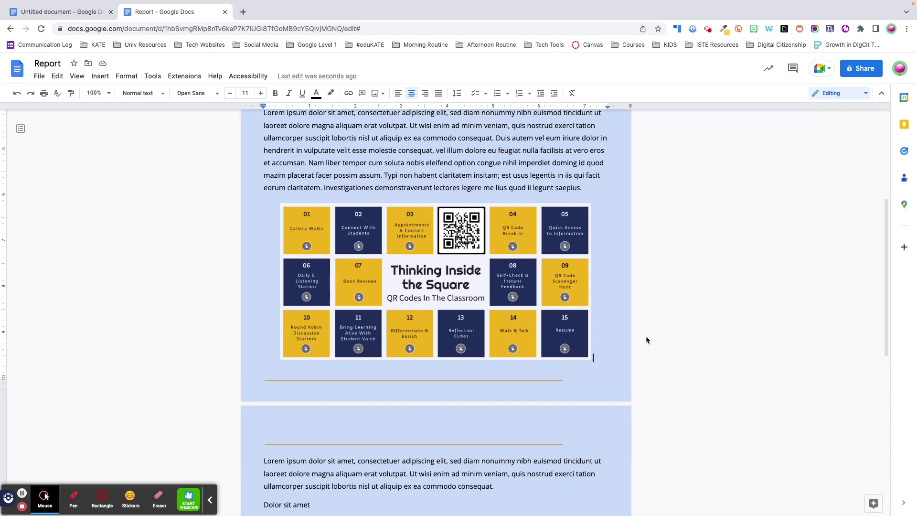
{"action": "left_click", "coordinate": [583, 187]}
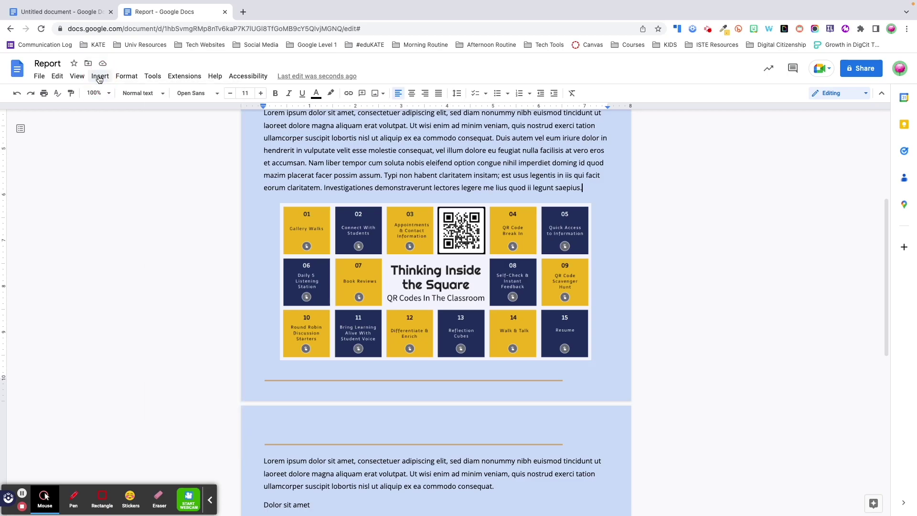
{"action": "left_click", "coordinate": [99, 77]}
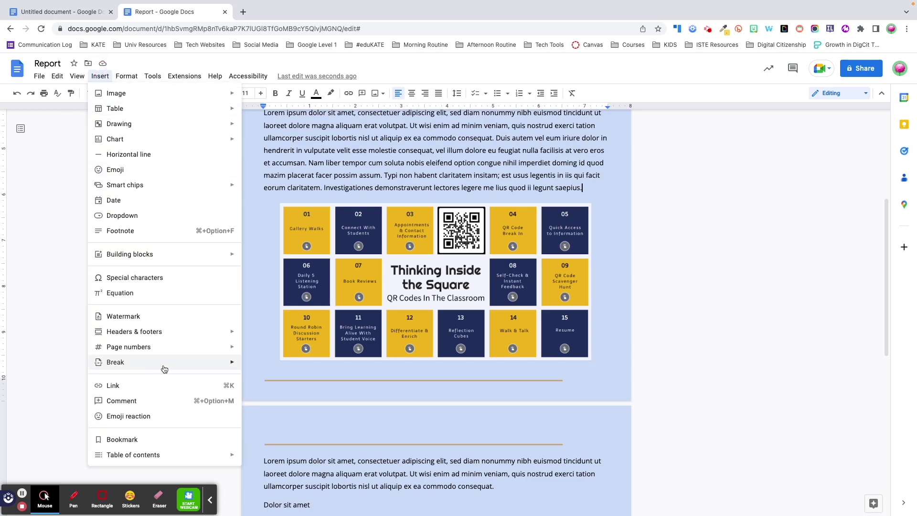
{"action": "mouse_move", "coordinate": [164, 369]}
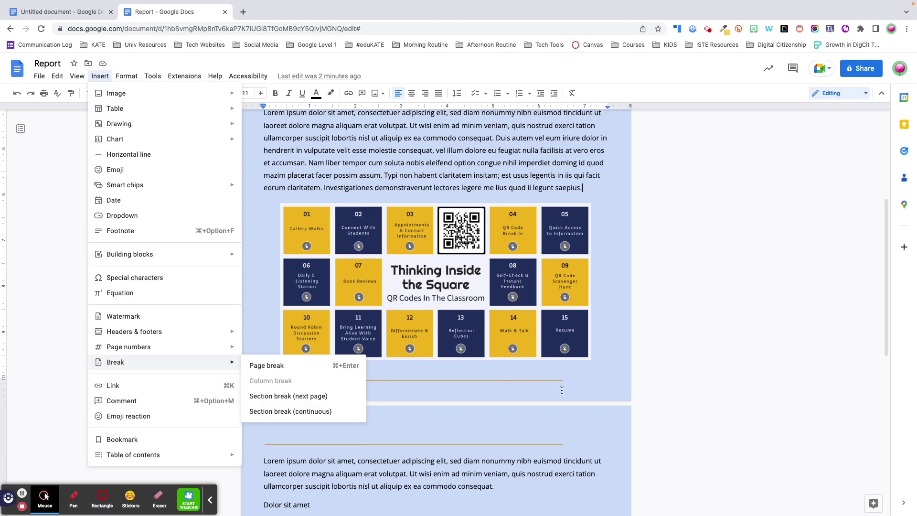
{"action": "left_click", "coordinate": [593, 188]}
{"action": "left_click_drag", "start_coordinate": [593, 188], "coordinate": [612, 281]}
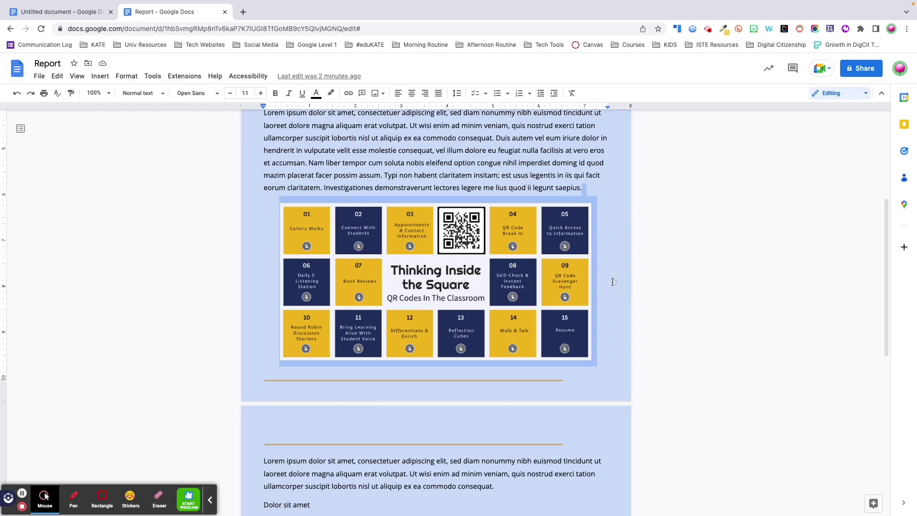
Change the QR-code image's page to landscape orientation
{"action": "right_click", "coordinate": [497, 288]}
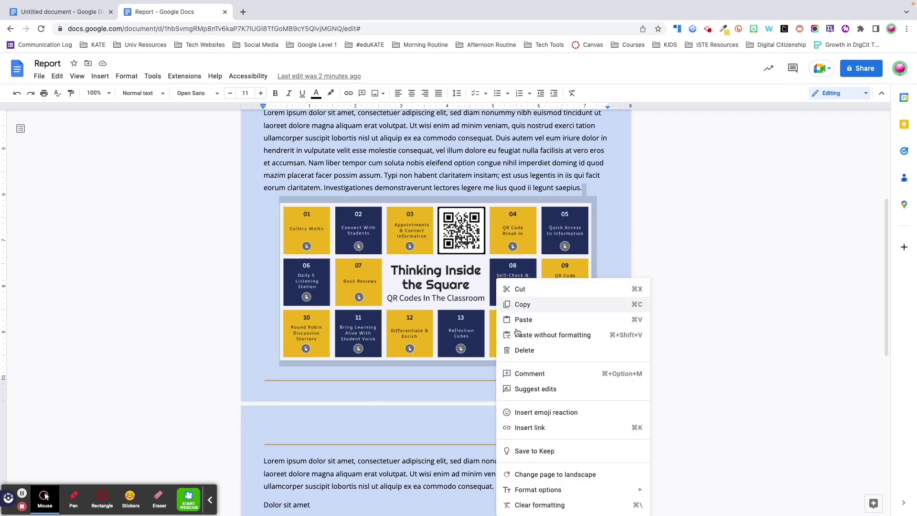
{"action": "left_click", "coordinate": [601, 476]}
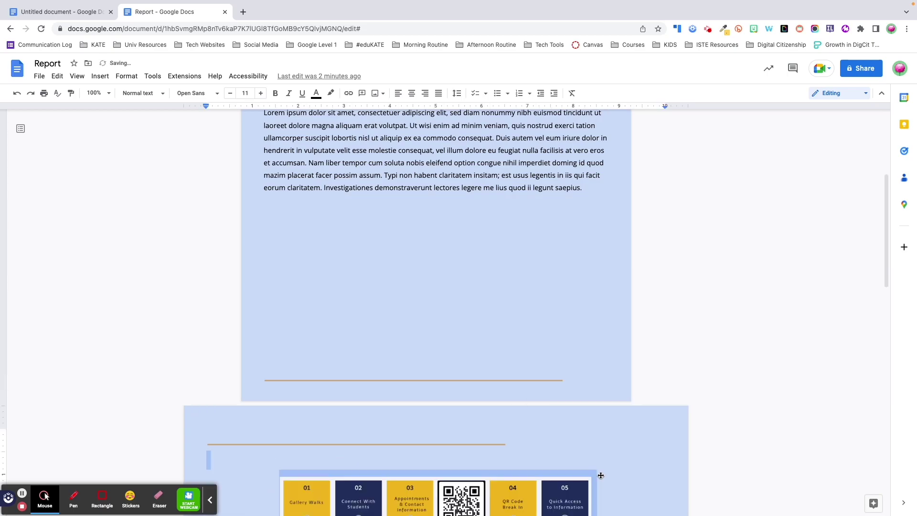
{"action": "scroll", "coordinate": [621, 470], "scroll_direction": "down", "scroll_amount": 5}
Turn on Show section breaks, then undo to remove the landscape QR-code page
{"action": "left_click", "coordinate": [77, 76]}
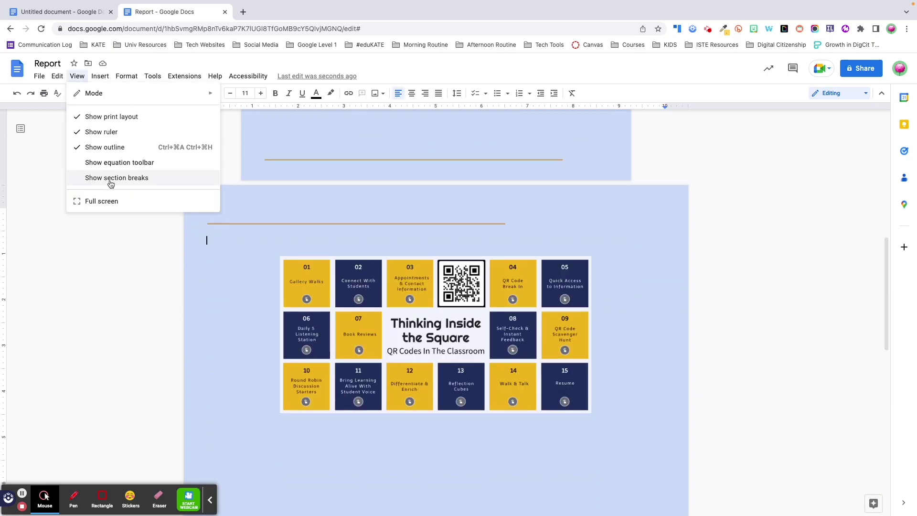
{"action": "left_click", "coordinate": [110, 178]}
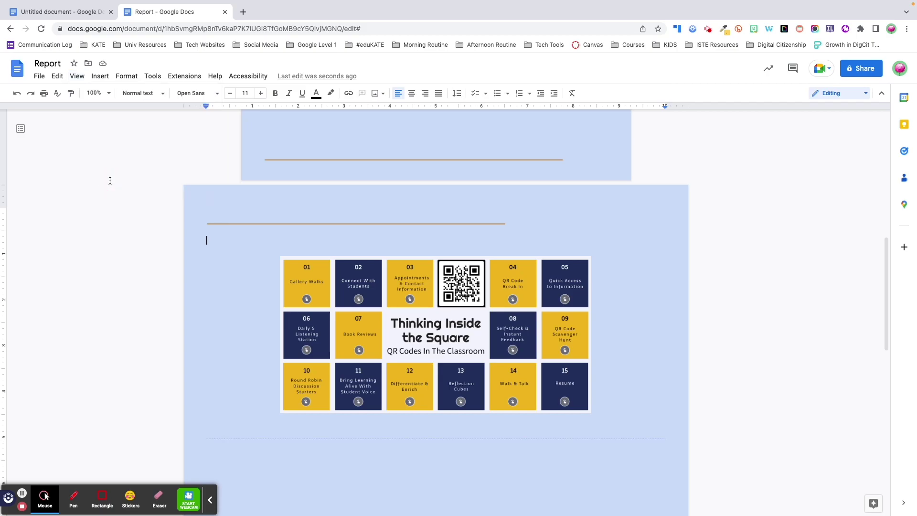
{"action": "scroll", "coordinate": [365, 387], "scroll_direction": "up", "scroll_amount": 3}
{"action": "scroll", "coordinate": [365, 386], "scroll_direction": "up", "scroll_amount": 2}
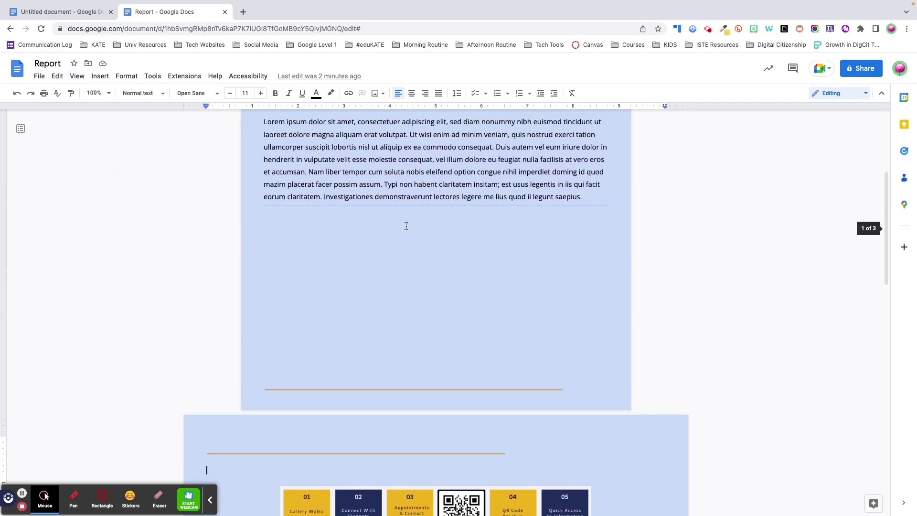
{"action": "scroll", "coordinate": [471, 356], "scroll_direction": "down", "scroll_amount": 5}
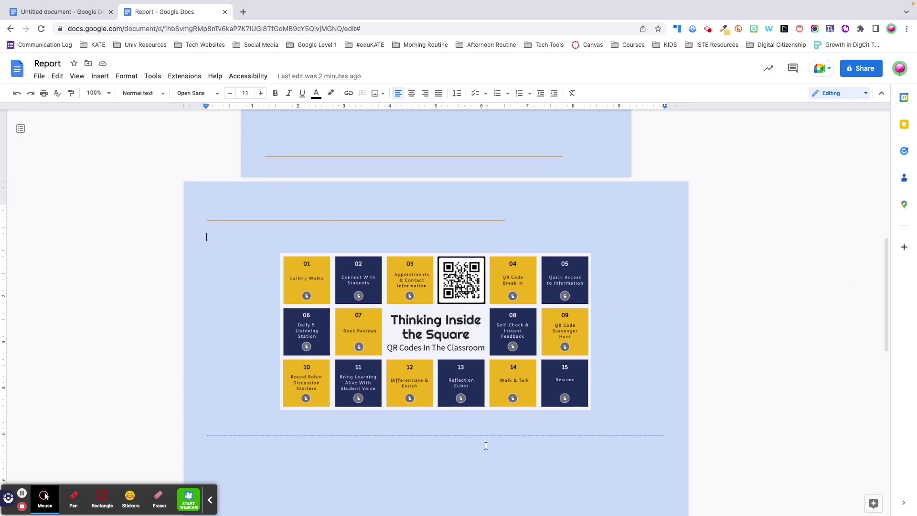
{"action": "scroll", "coordinate": [486, 445], "scroll_direction": "up", "scroll_amount": 2}
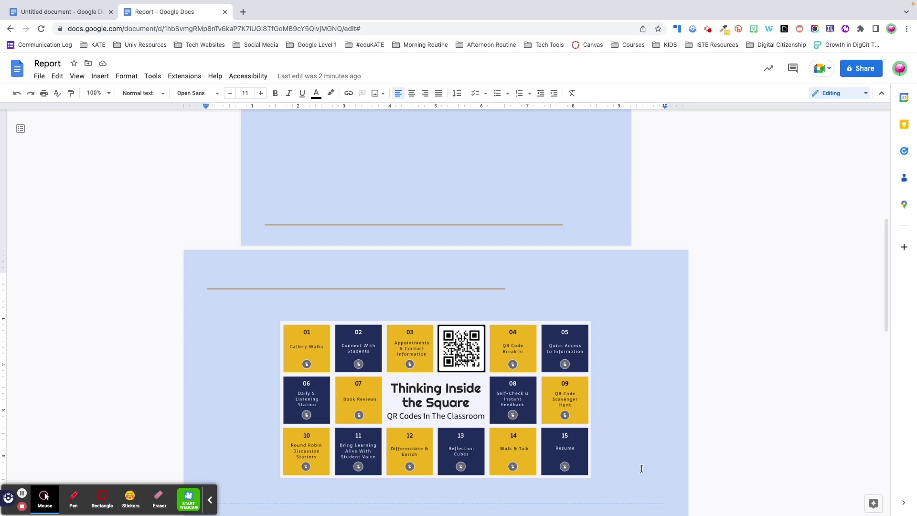
{"action": "key", "text": "ctrl+z"}
{"action": "scroll", "coordinate": [641, 468], "scroll_direction": "up", "scroll_amount": 1}
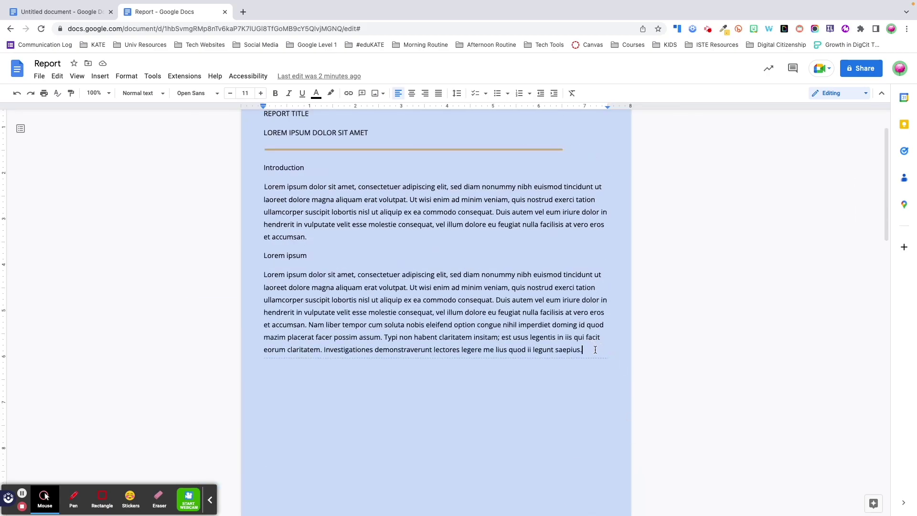
Paste the removed QR-code image back after 'saepius.'
{"action": "left_click", "coordinate": [593, 353]}
{"action": "key", "text": "ctrl+v"}
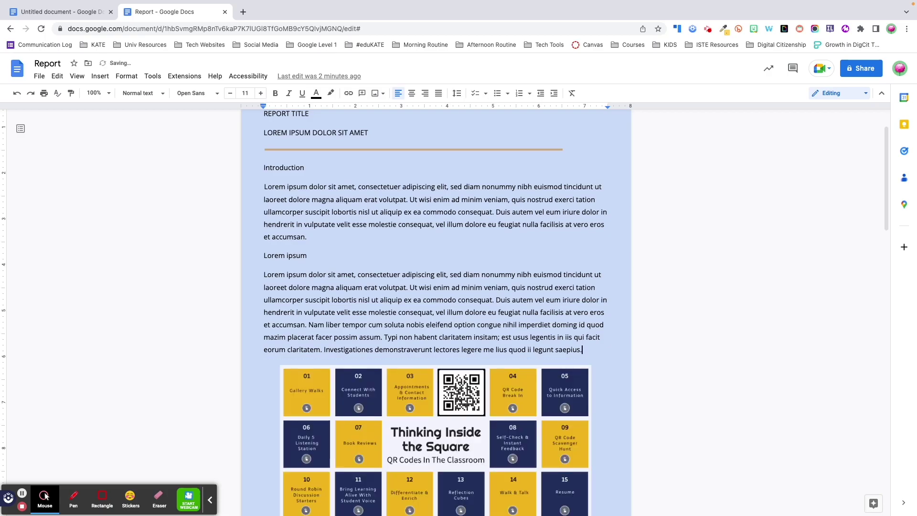
{"action": "scroll", "coordinate": [595, 350], "scroll_direction": "down", "scroll_amount": 5}
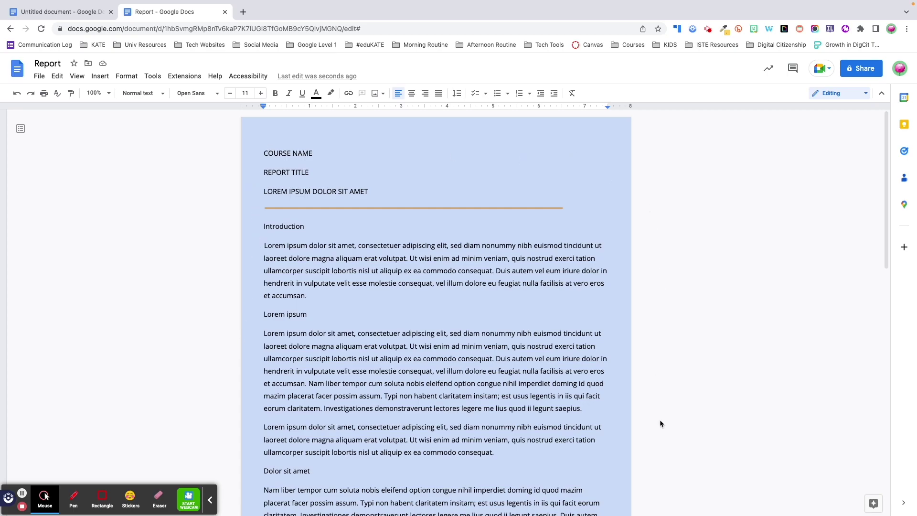
Insert a blank line before 'Nam liber tempor' to push the paragraph down
{"action": "scroll", "coordinate": [629, 431], "scroll_direction": "down", "scroll_amount": 5}
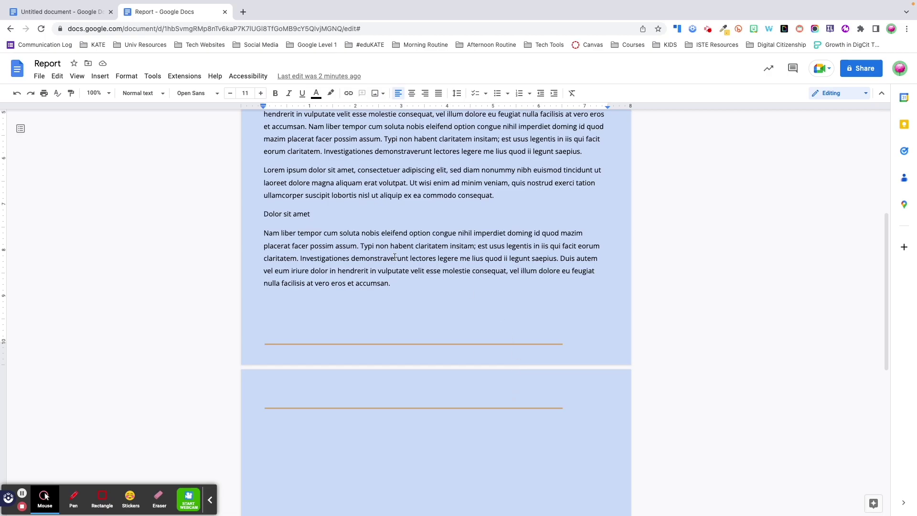
{"action": "left_click", "coordinate": [263, 228]}
{"action": "key", "text": "Return"}
{"action": "key", "text": "Return"}
{"action": "key", "text": "Return"}
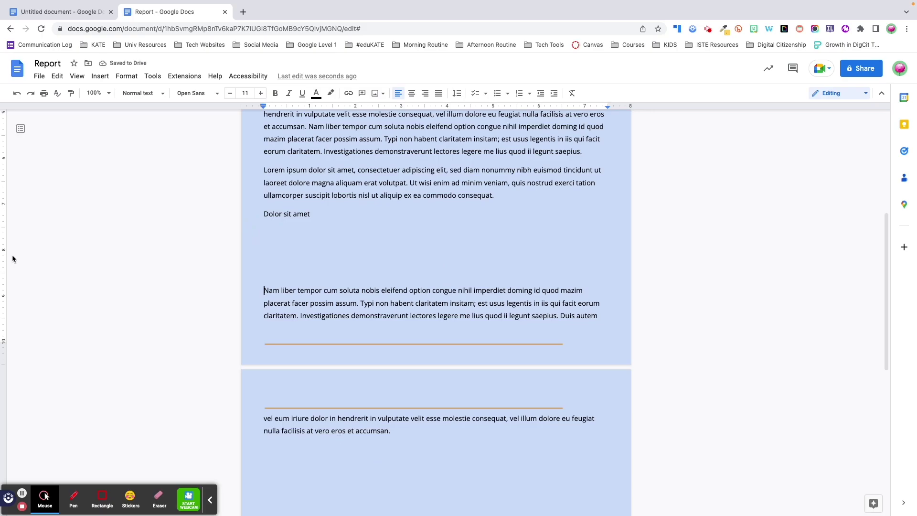
Switch the Report to the Pageless format in Page setup
{"action": "left_click", "coordinate": [39, 76]}
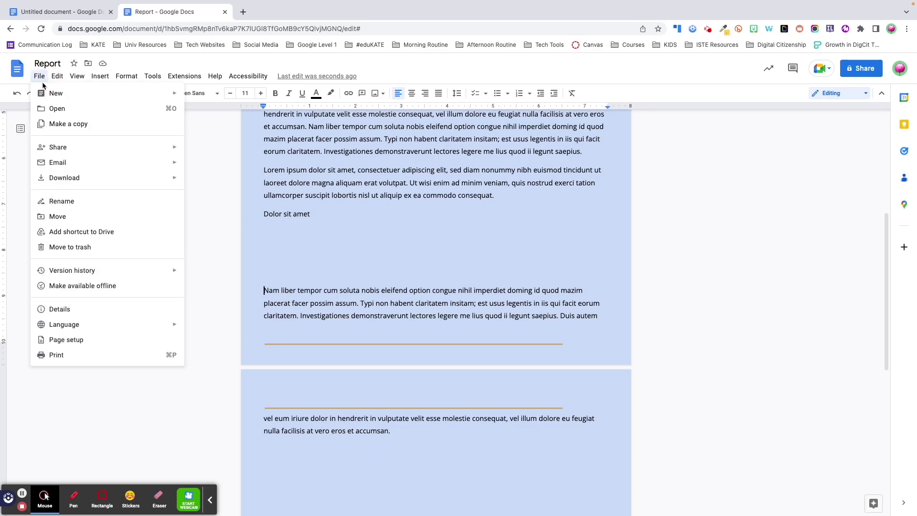
{"action": "left_click", "coordinate": [88, 340]}
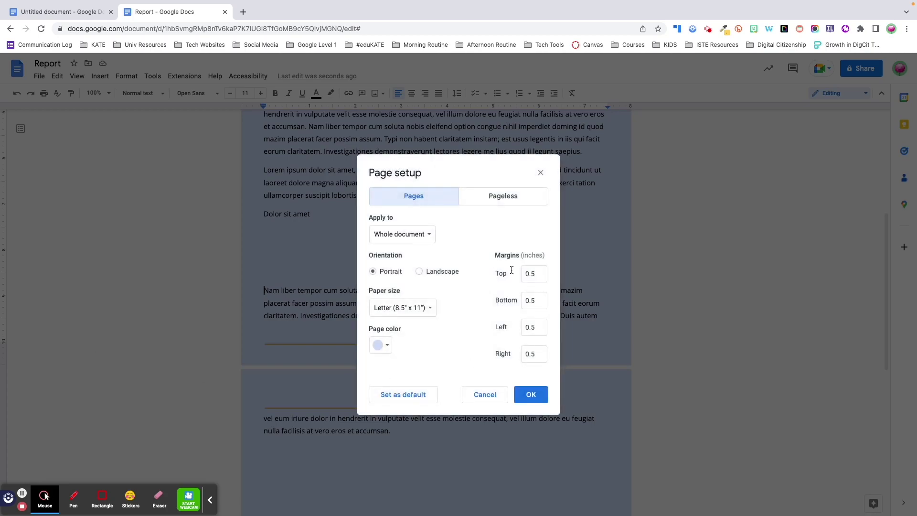
{"action": "left_click", "coordinate": [492, 203]}
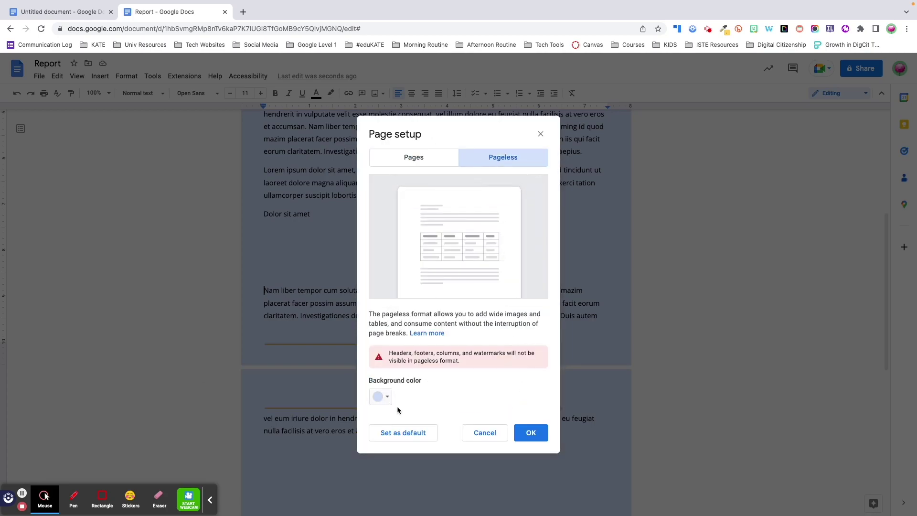
{"action": "left_click", "coordinate": [531, 433]}
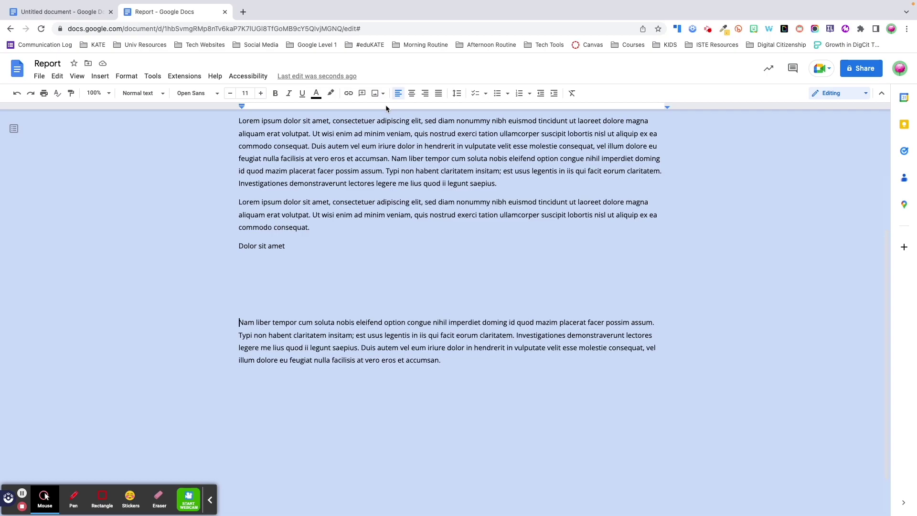
Set the View menu's text width to Narrow
{"action": "left_click", "coordinate": [77, 76]}
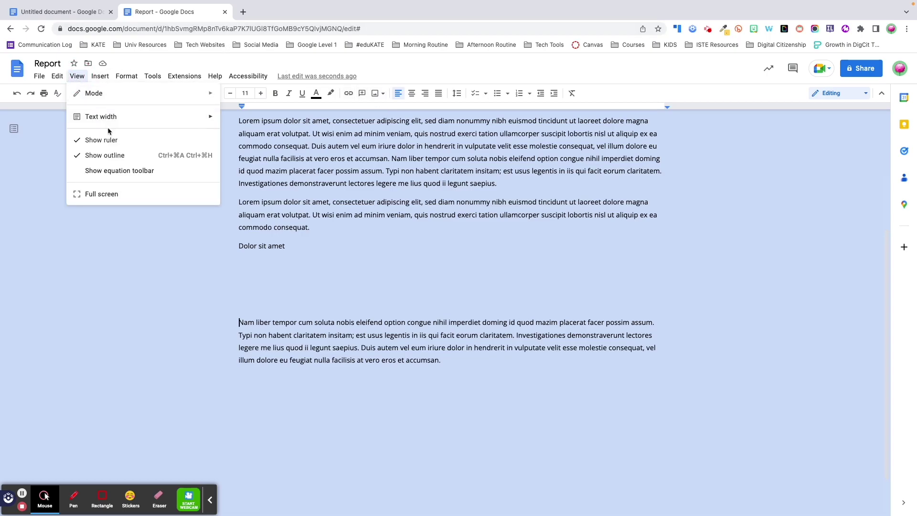
{"action": "mouse_move", "coordinate": [117, 118]}
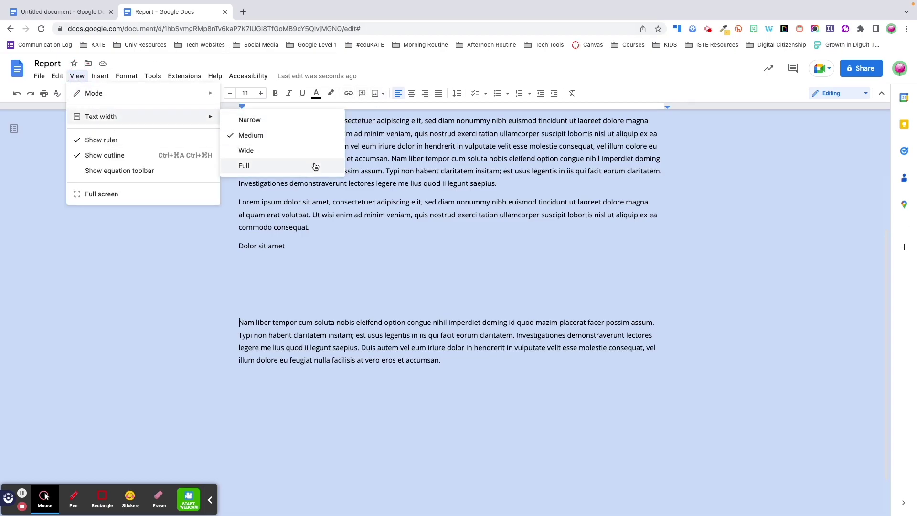
{"action": "left_click", "coordinate": [311, 124]}
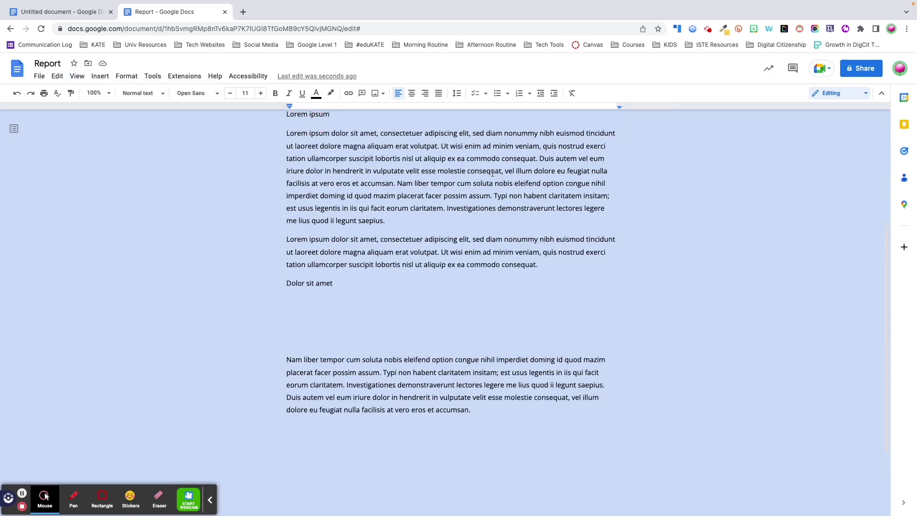
Check the ruler's text width options and the View menu without changing anything
{"action": "left_click", "coordinate": [455, 106]}
{"action": "mouse_move", "coordinate": [479, 140]}
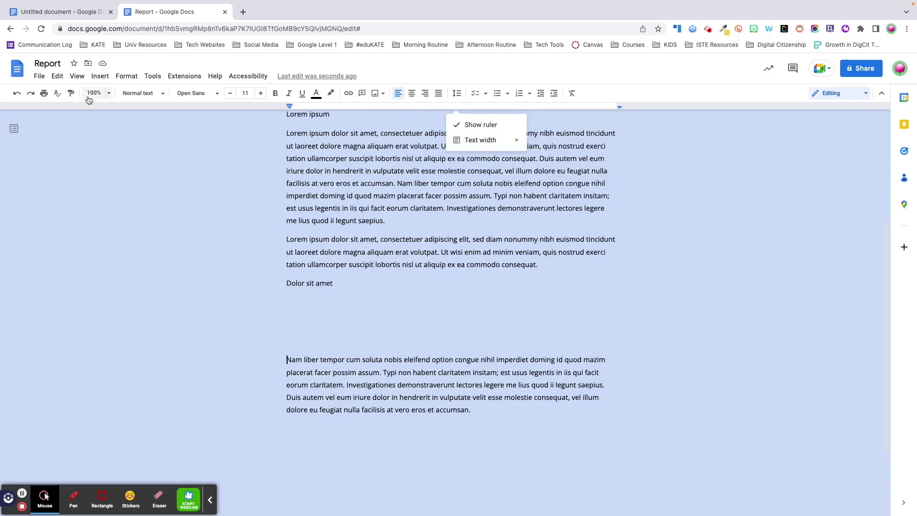
{"action": "left_click", "coordinate": [76, 77]}
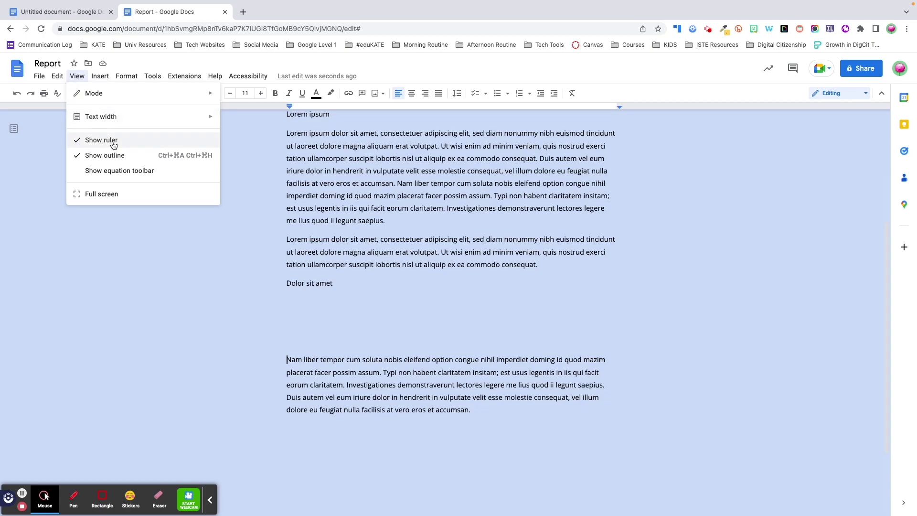
{"action": "left_click", "coordinate": [206, 300]}
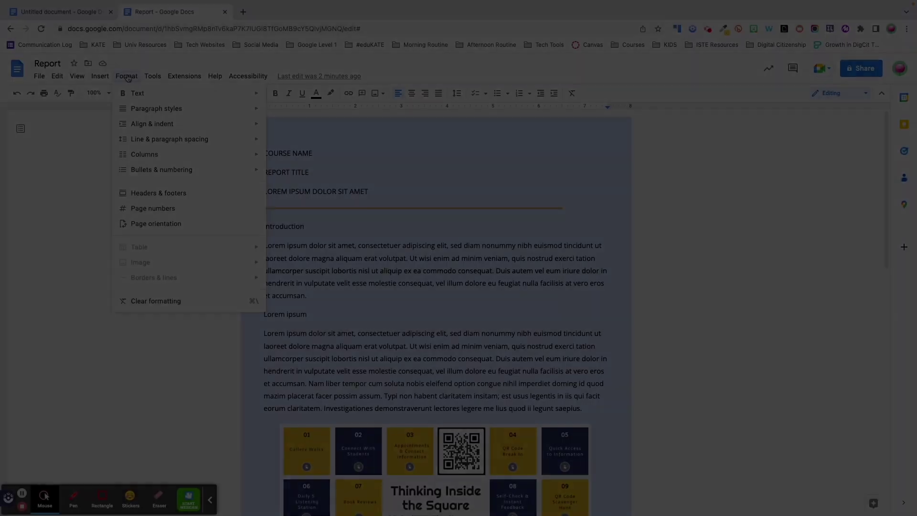
{"action": "left_click", "coordinate": [130, 62]}
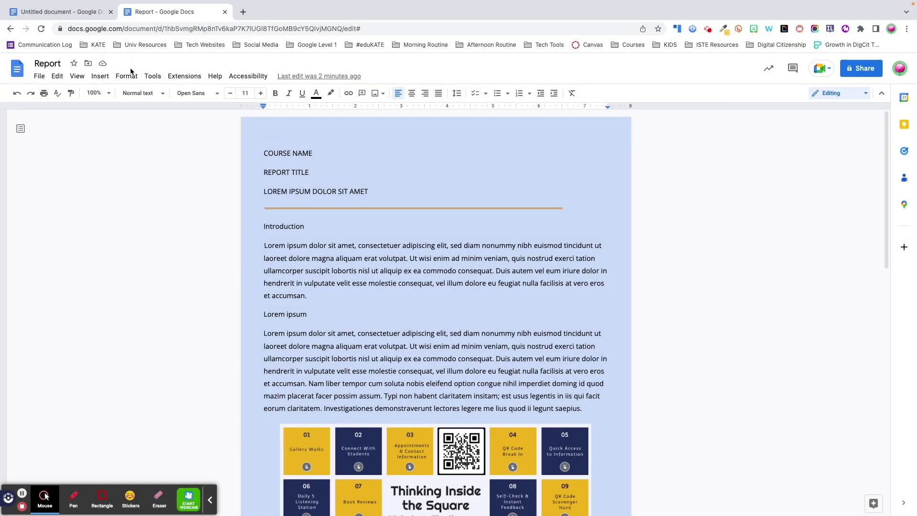
{"action": "left_click", "coordinate": [126, 76]}
{"action": "mouse_move", "coordinate": [137, 95]}
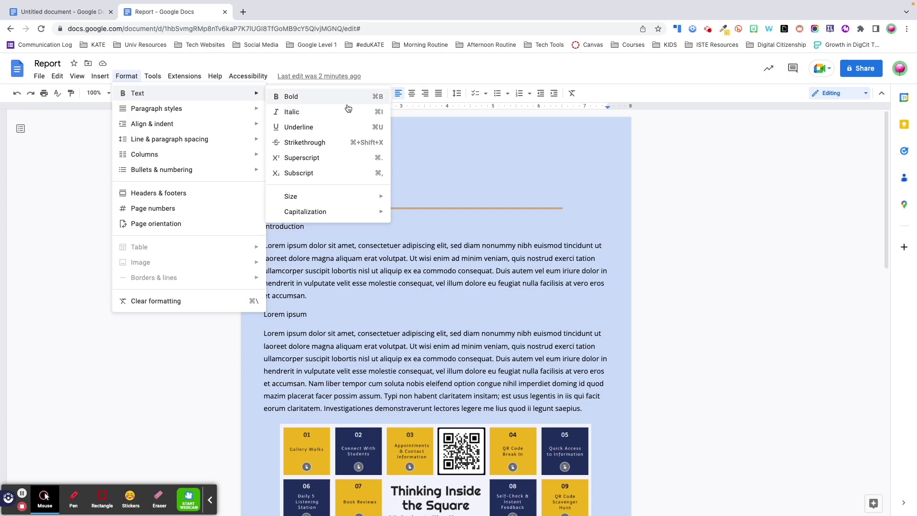
{"action": "left_click", "coordinate": [369, 71]}
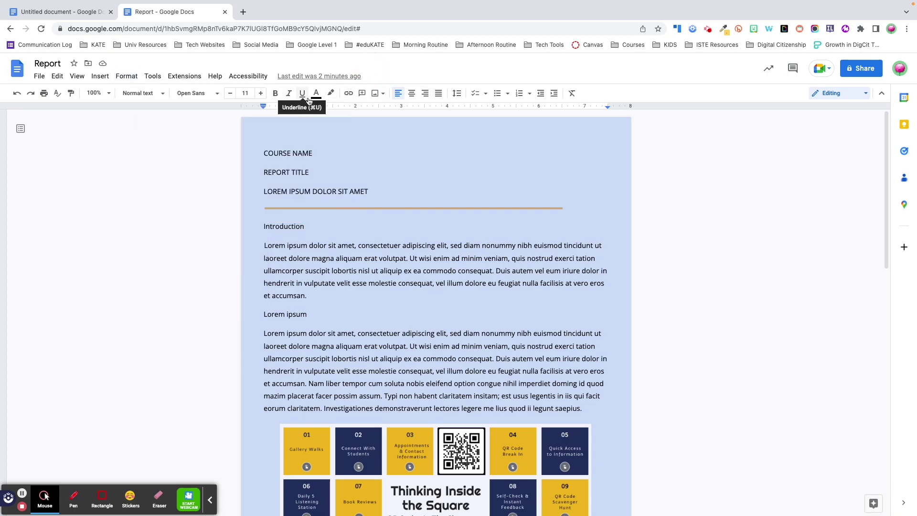
{"action": "left_click", "coordinate": [127, 76]}
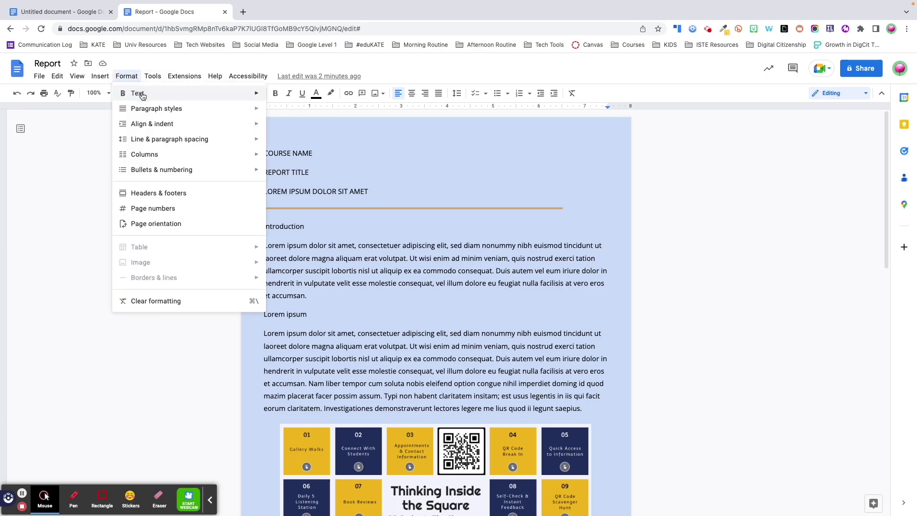
{"action": "mouse_move", "coordinate": [141, 93]}
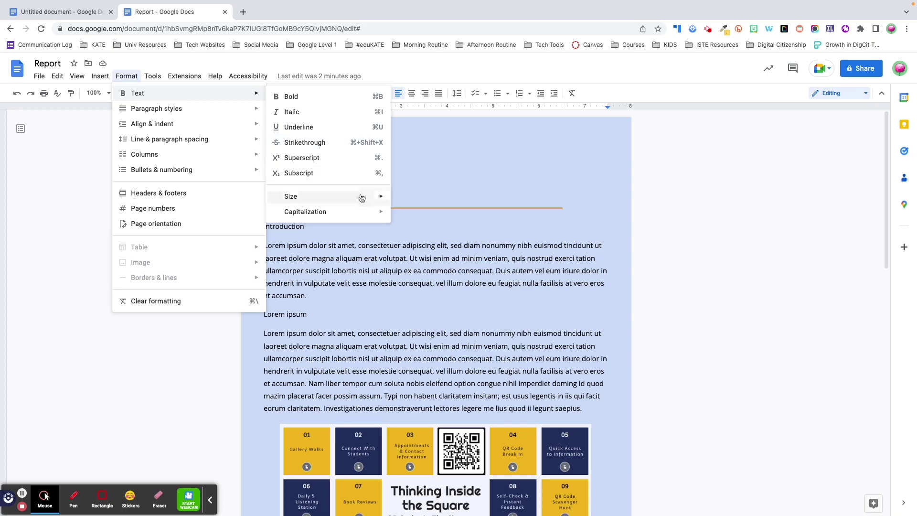
{"action": "mouse_move", "coordinate": [363, 198]}
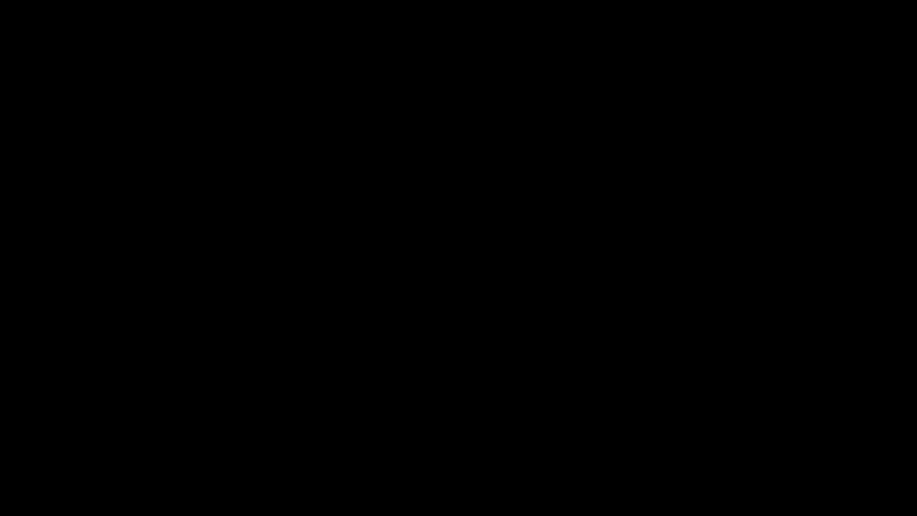
{"action": "mouse_move", "coordinate": [157, 111]}
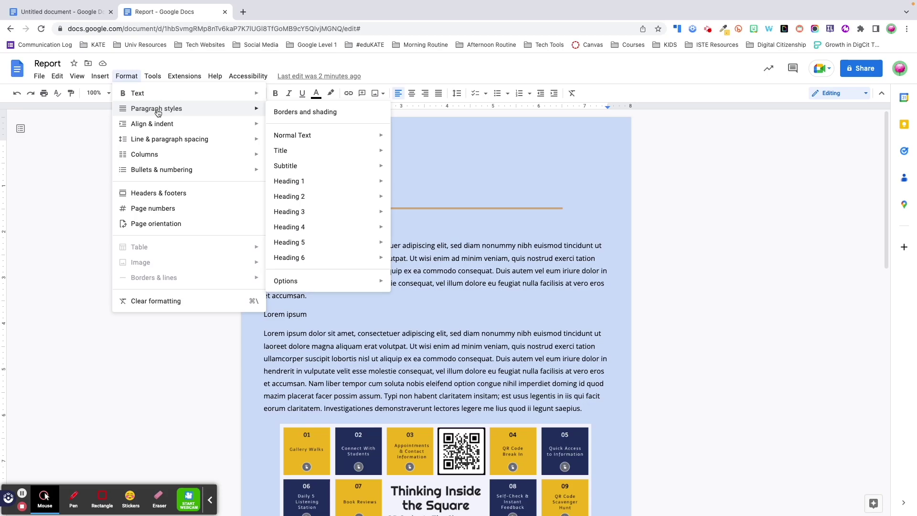
{"action": "left_click", "coordinate": [72, 136]}
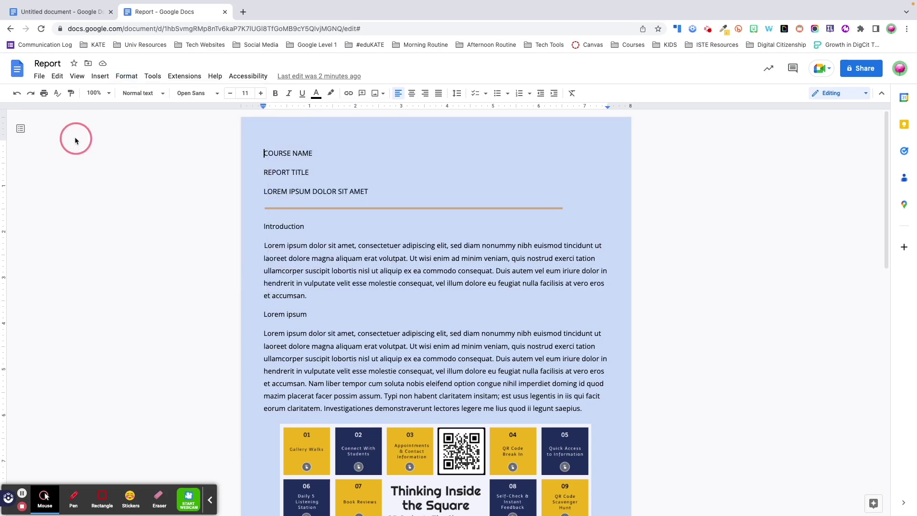
Apply the Subtitle style to the COURSE NAME line
{"action": "left_click", "coordinate": [163, 94]}
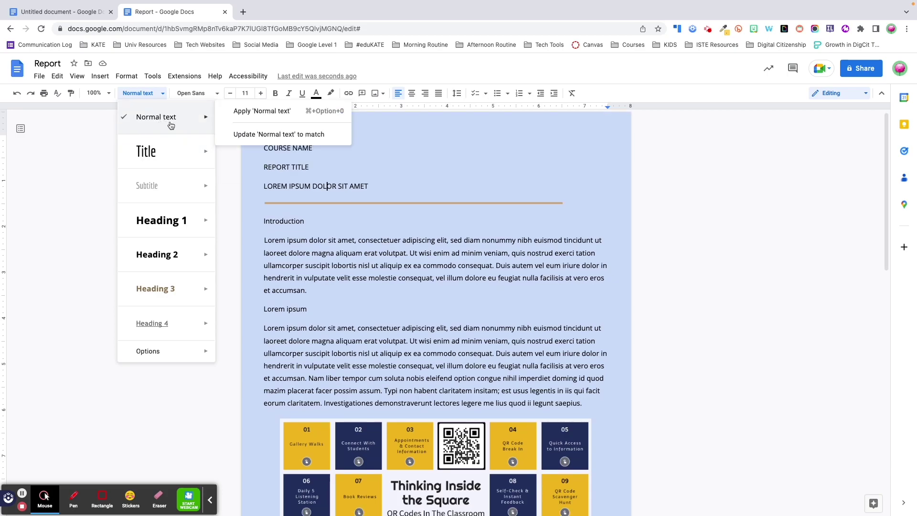
{"action": "left_click", "coordinate": [288, 186]}
{"action": "left_click_drag", "start_coordinate": [261, 148], "coordinate": [333, 147]}
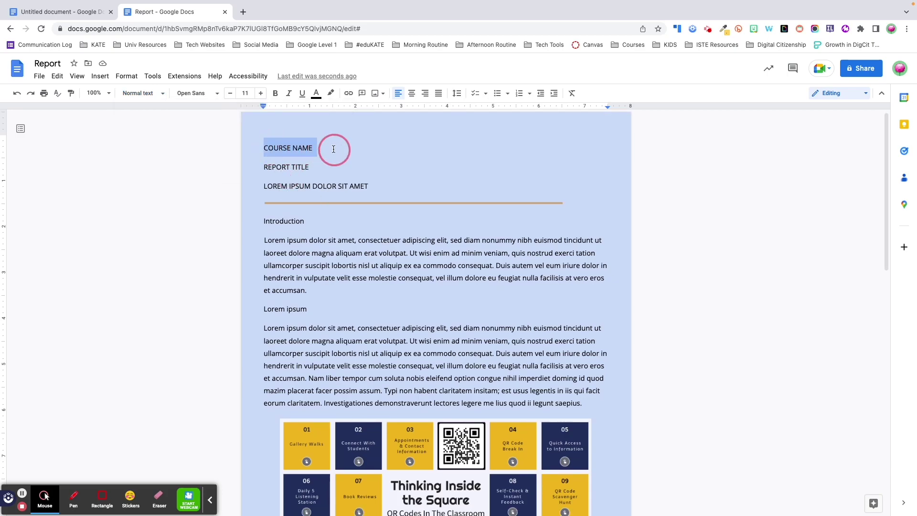
{"action": "left_click", "coordinate": [162, 93]}
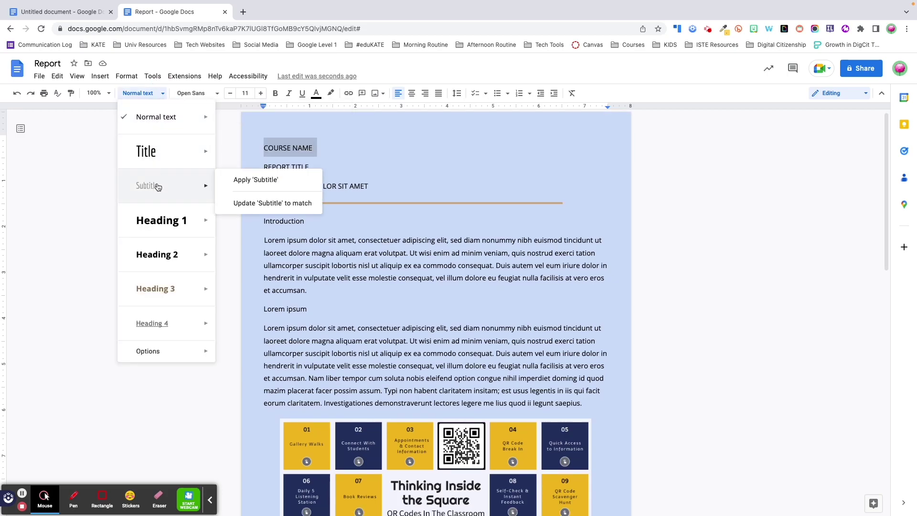
{"action": "left_click", "coordinate": [156, 184]}
Apply the Title style to REPORT TITLE
{"action": "left_click_drag", "start_coordinate": [311, 159], "coordinate": [252, 158]}
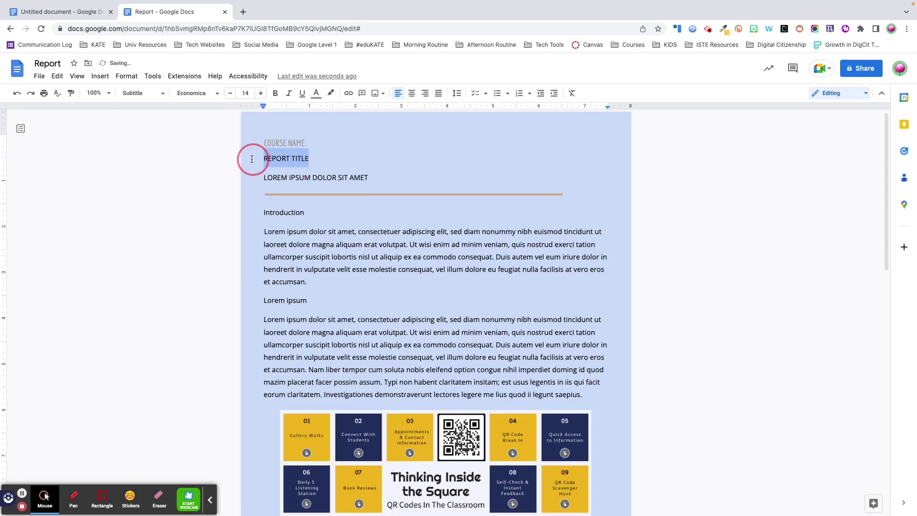
{"action": "left_click", "coordinate": [143, 93]}
{"action": "left_click", "coordinate": [160, 158]}
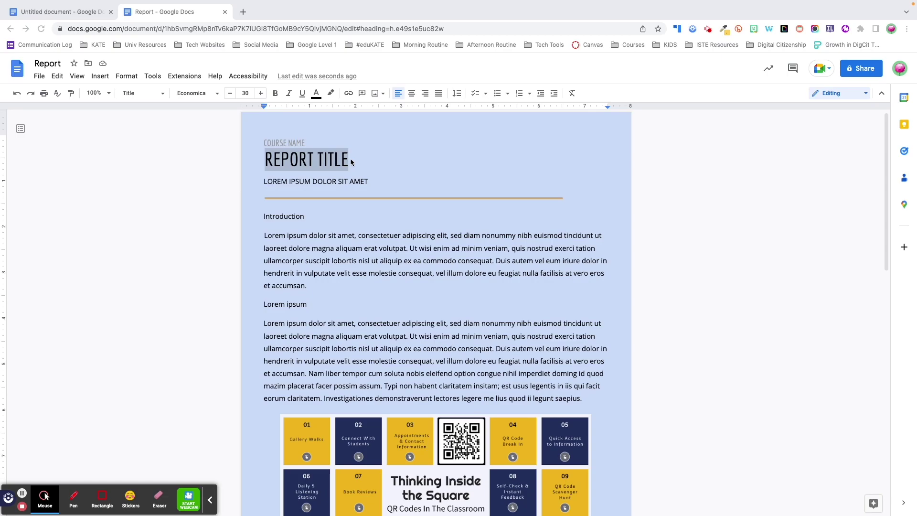
Make the tagline a Subtitle, Introduction Heading 1 and Lorem ipsum Heading 2
{"action": "left_click", "coordinate": [360, 182]}
{"action": "left_click", "coordinate": [306, 212]}
{"action": "left_click_drag", "start_coordinate": [307, 301], "coordinate": [234, 300]}
{"action": "left_click", "coordinate": [143, 93]}
{"action": "left_click", "coordinate": [157, 253]}
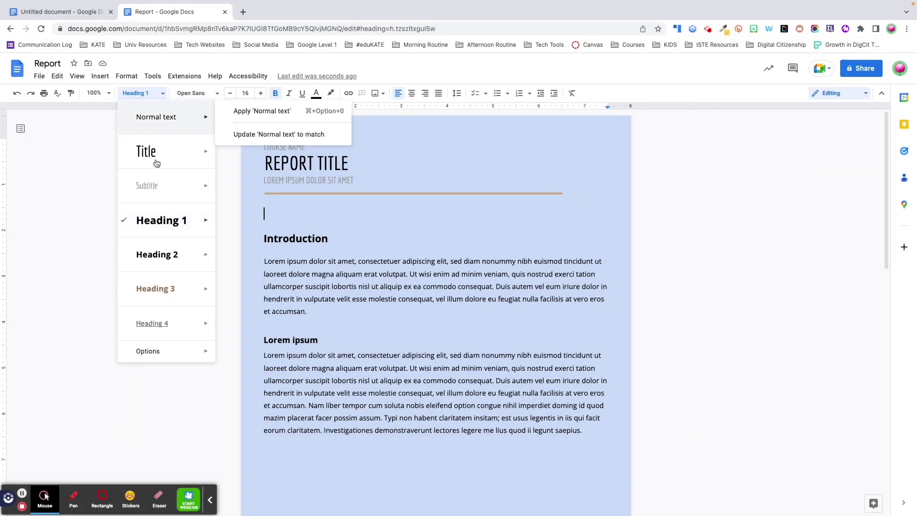
{"action": "mouse_move", "coordinate": [157, 149]}
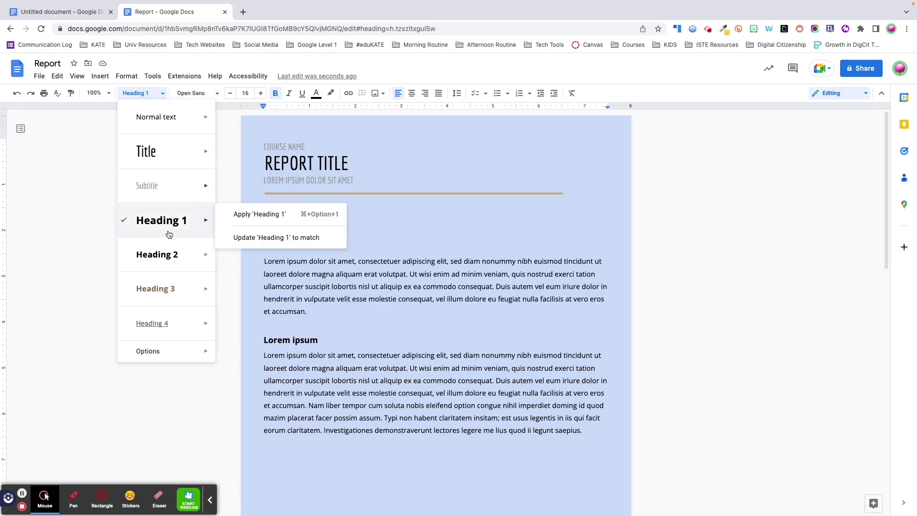
{"action": "mouse_move", "coordinate": [166, 286]}
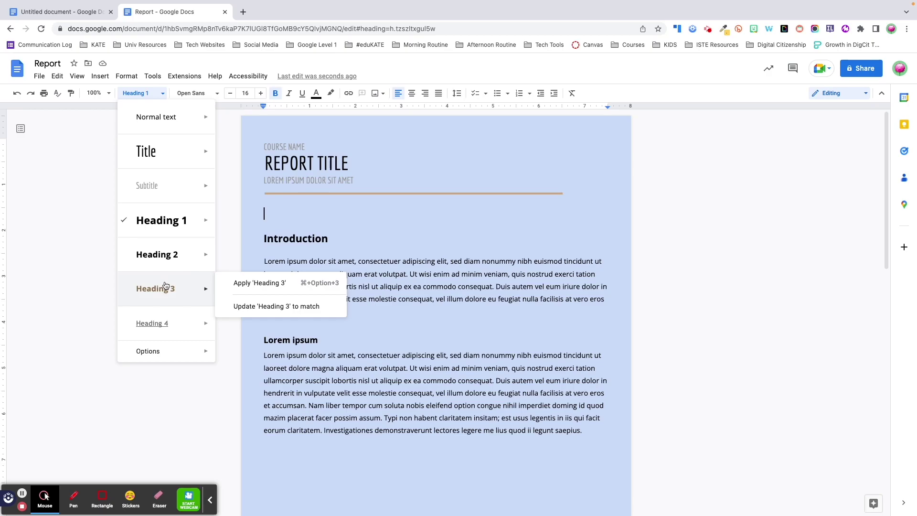
{"action": "left_click", "coordinate": [103, 78]}
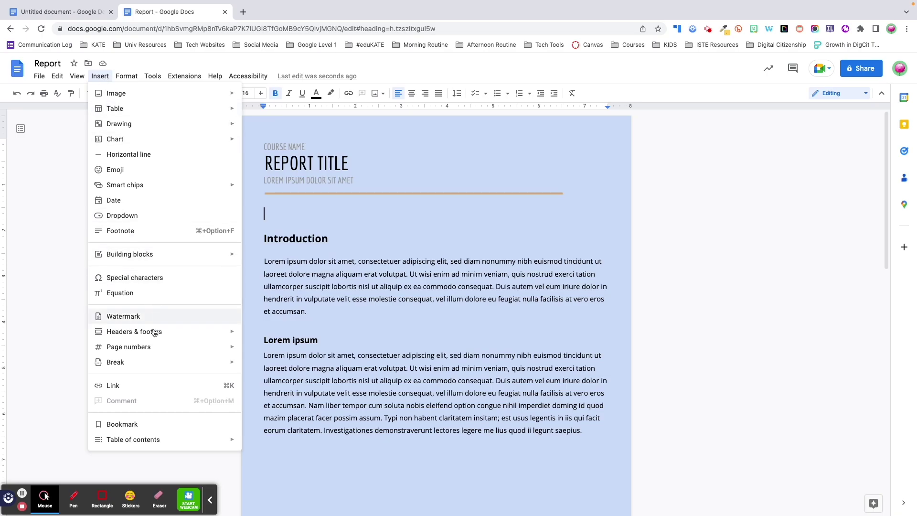
Insert a blue-links table of contents and delete the blank lines above and below it
{"action": "mouse_move", "coordinate": [144, 446]}
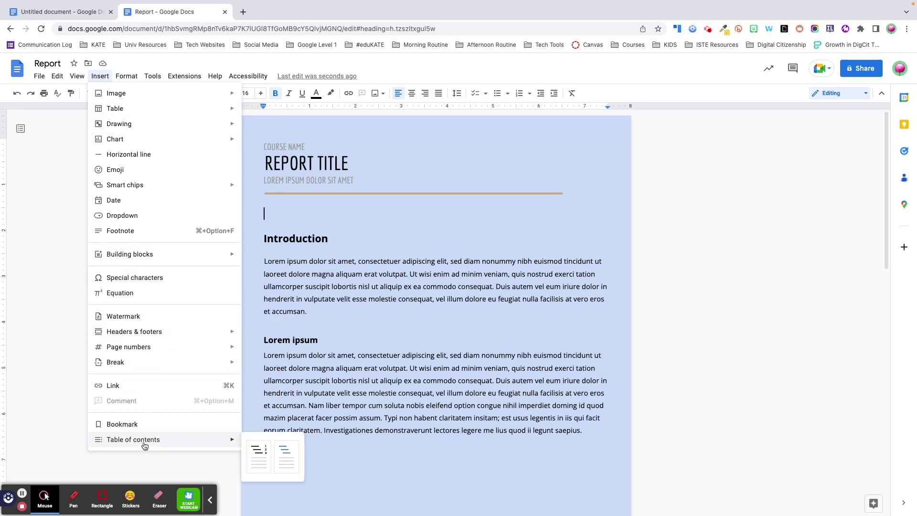
{"action": "left_click", "coordinate": [286, 459]}
{"action": "left_click", "coordinate": [276, 214]}
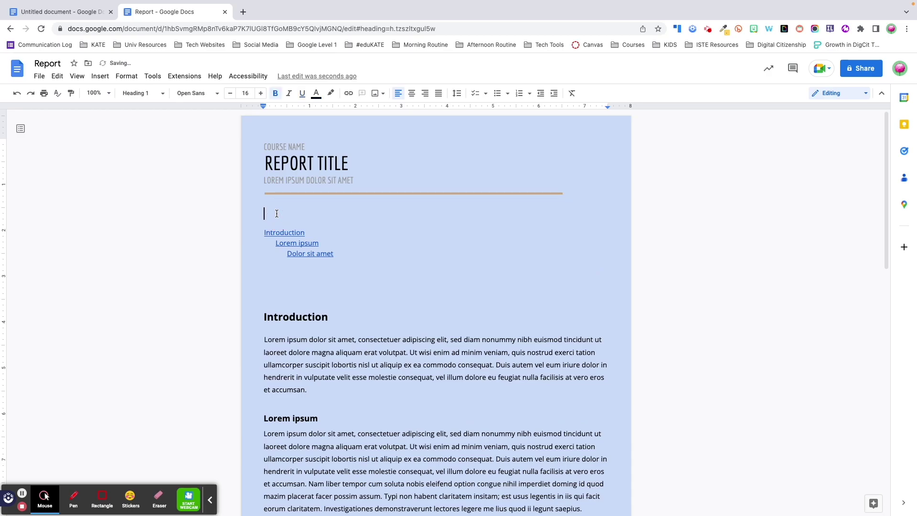
{"action": "key", "text": "BackSpace"}
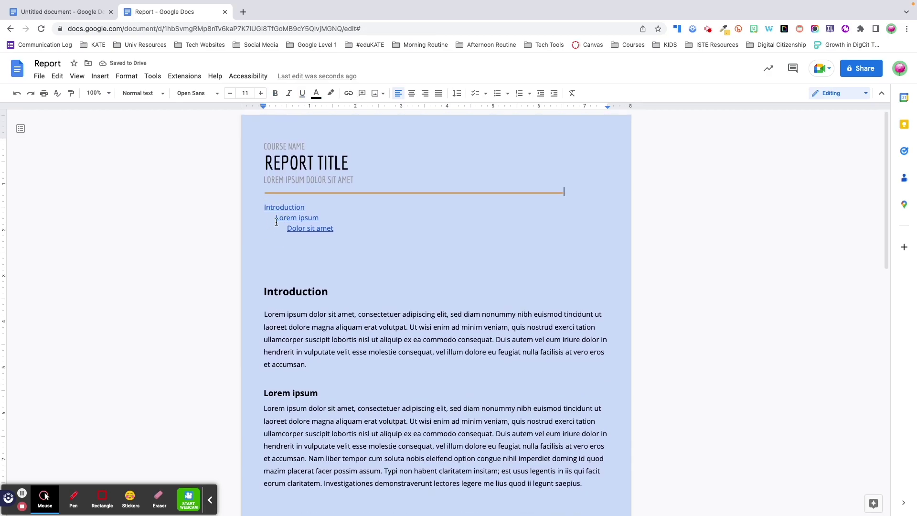
{"action": "left_click", "coordinate": [288, 270]}
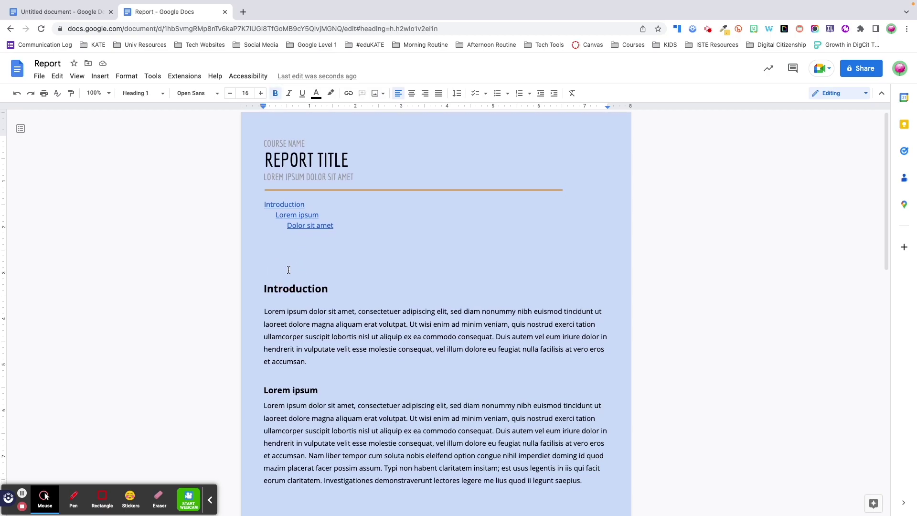
{"action": "key", "text": "BackSpace"}
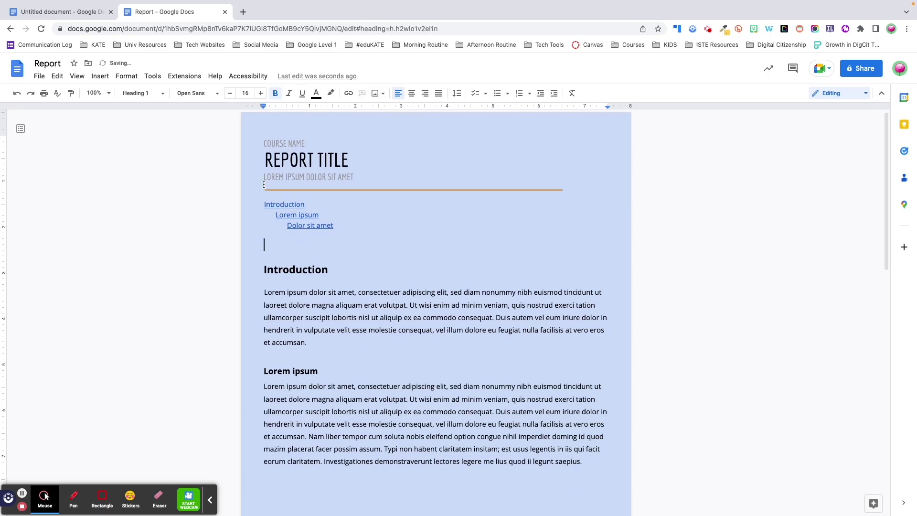
Follow the Dolor sit amet contents link to its section
{"action": "left_click", "coordinate": [312, 226]}
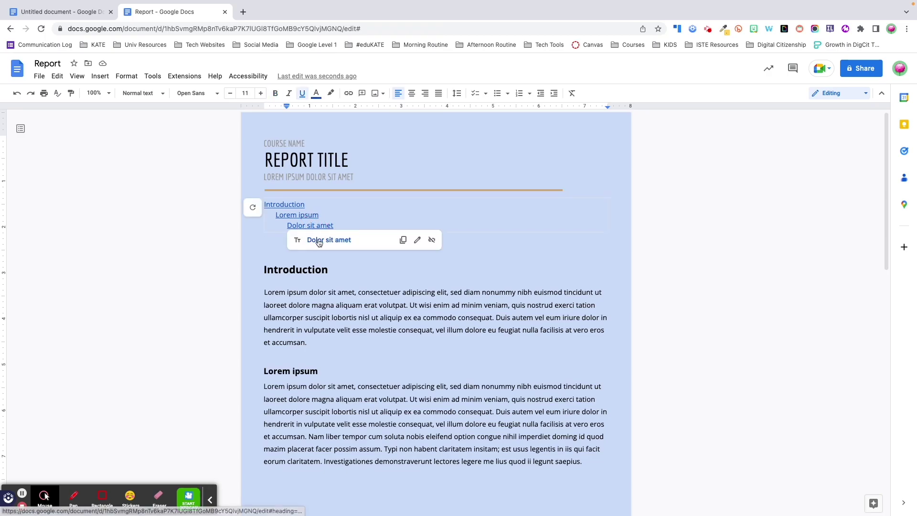
{"action": "left_click", "coordinate": [315, 238]}
{"action": "scroll", "coordinate": [299, 306], "scroll_direction": "up", "scroll_amount": 15}
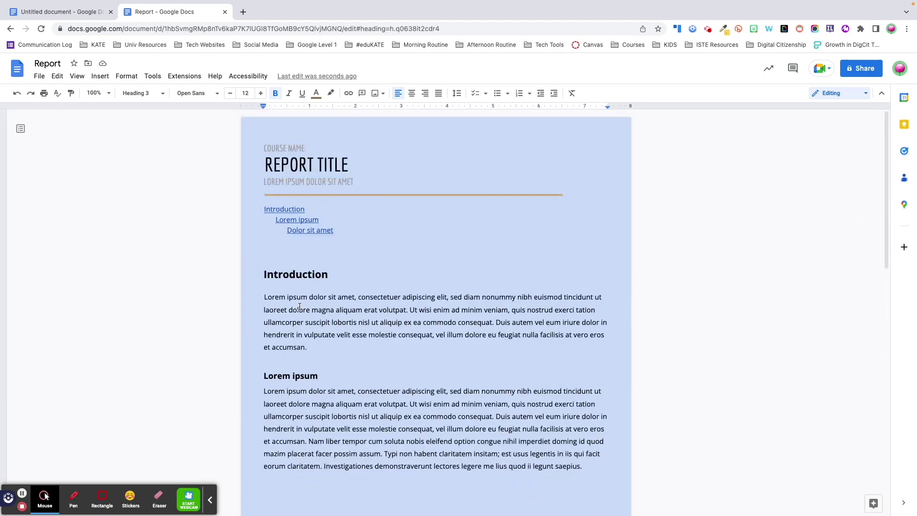
Open the document outline and jump to Introduction, Lorem ipsum, then REPORT TITLE
{"action": "left_click", "coordinate": [20, 129]}
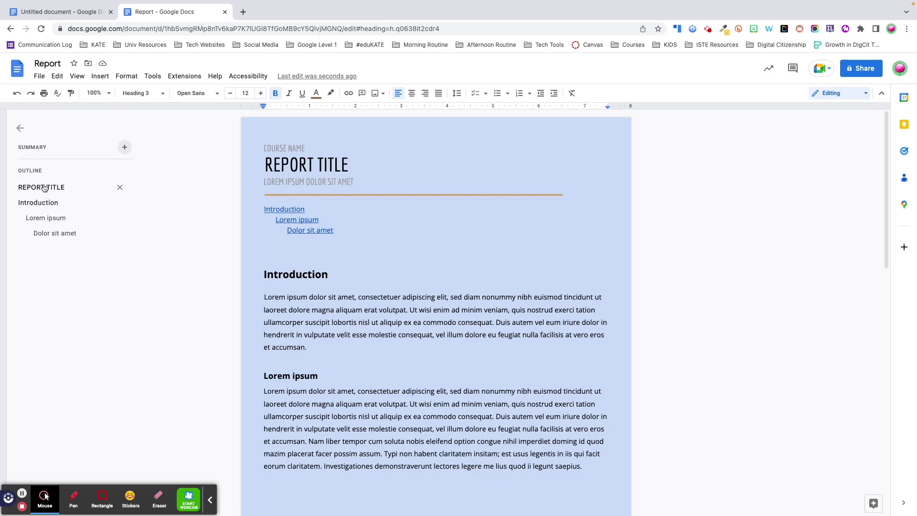
{"action": "left_click", "coordinate": [39, 203]}
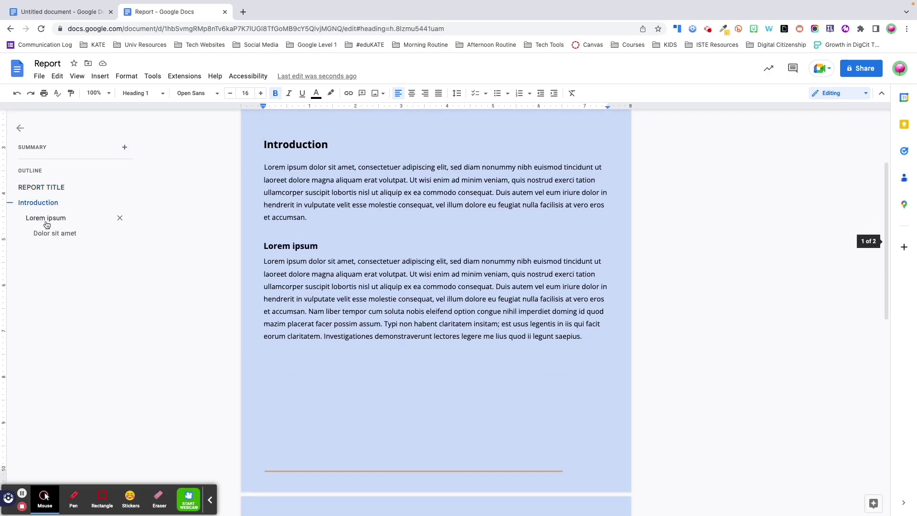
{"action": "left_click", "coordinate": [45, 219]}
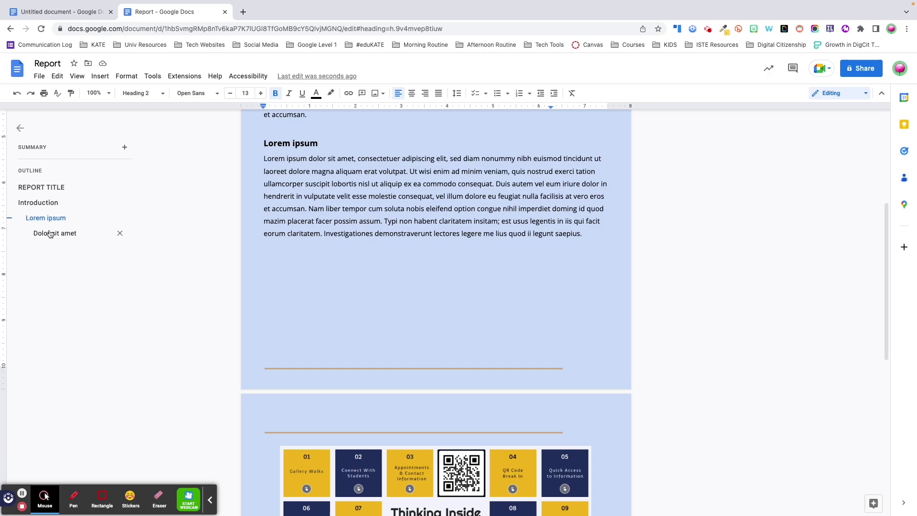
{"action": "left_click", "coordinate": [41, 187]}
{"action": "left_click", "coordinate": [164, 98]}
{"action": "mouse_move", "coordinate": [165, 160]}
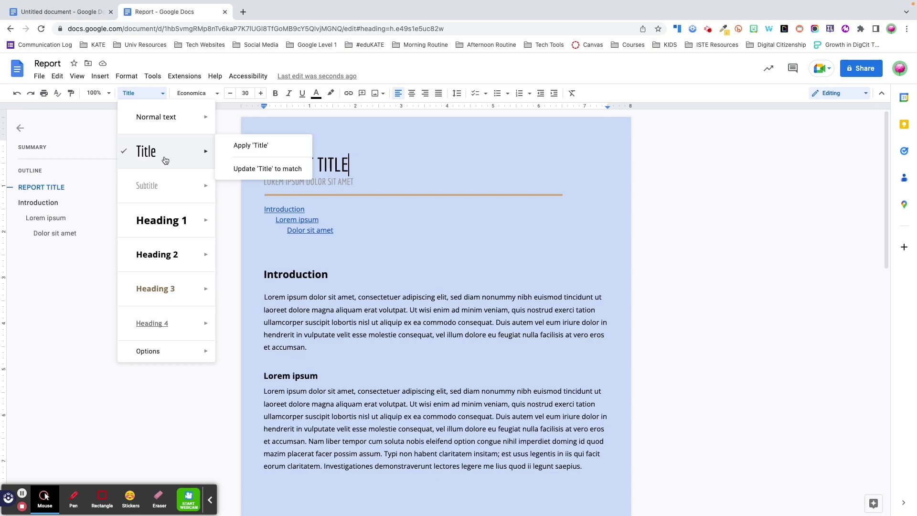
Format REPORT TITLE in purple Fredericka the Great at size 32
{"action": "left_click", "coordinate": [354, 167]}
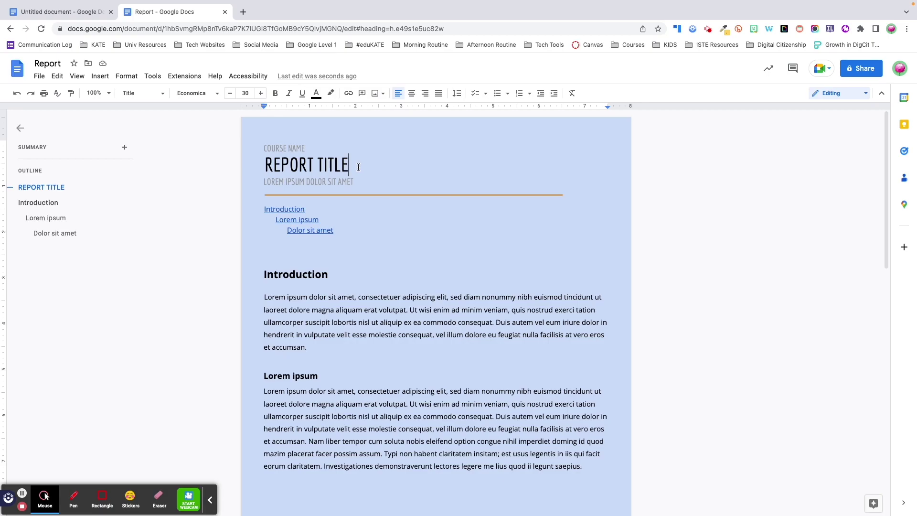
{"action": "left_click", "coordinate": [352, 164]}
{"action": "left_click_drag", "start_coordinate": [351, 163], "coordinate": [219, 164]}
{"action": "left_click", "coordinate": [207, 94]}
{"action": "left_click", "coordinate": [215, 152]}
{"action": "left_click", "coordinate": [260, 93]}
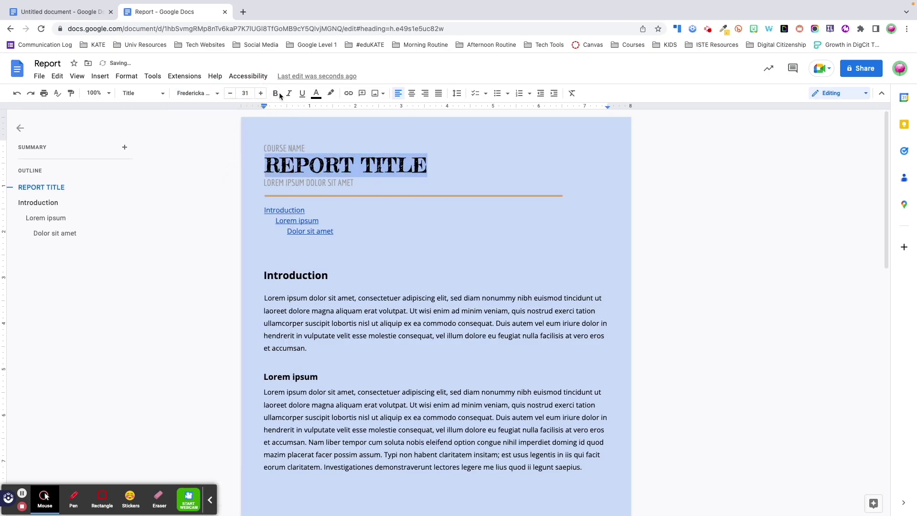
{"action": "left_click", "coordinate": [261, 93]}
{"action": "left_click", "coordinate": [316, 93]}
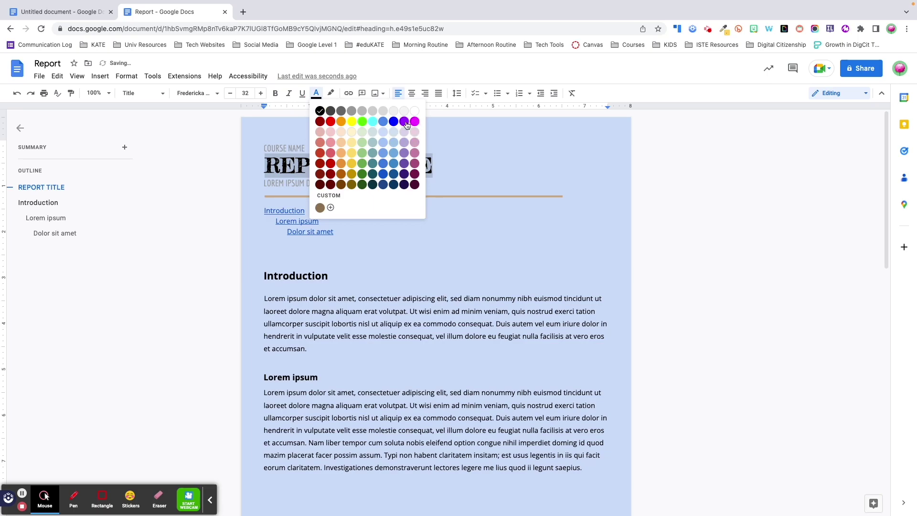
{"action": "left_click", "coordinate": [410, 124]}
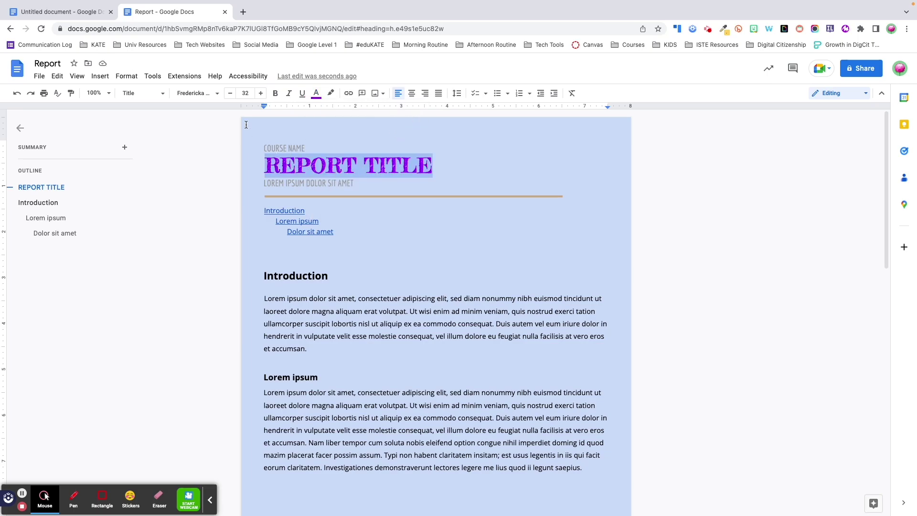
Update the Title style to match the reformatted REPORT TITLE
{"action": "left_click", "coordinate": [162, 94]}
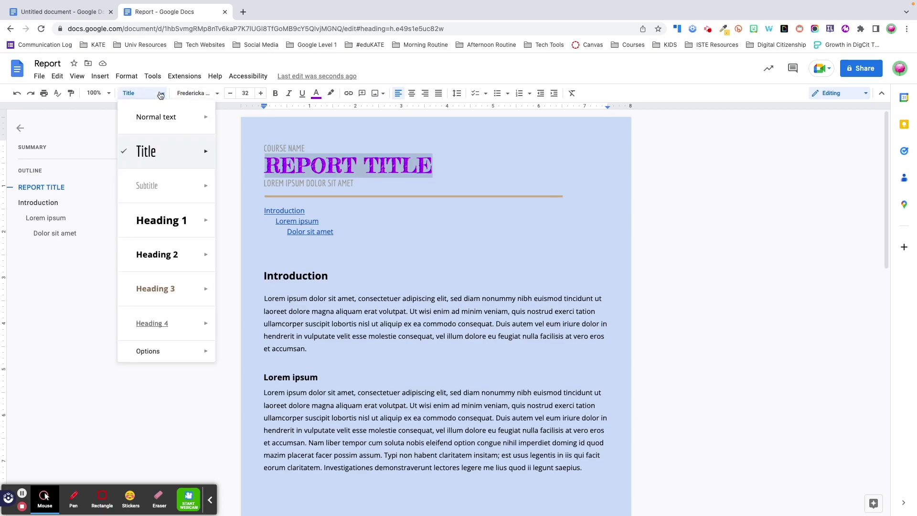
{"action": "mouse_move", "coordinate": [159, 145]}
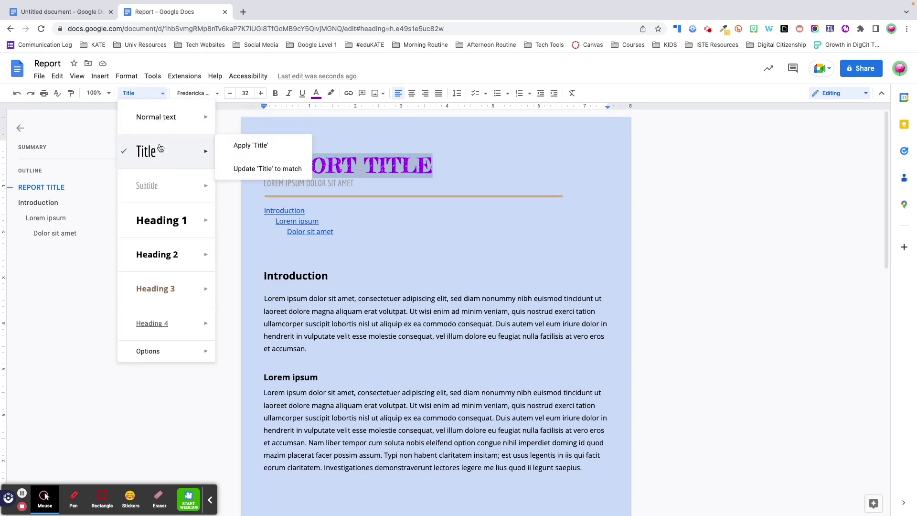
{"action": "left_click", "coordinate": [270, 170]}
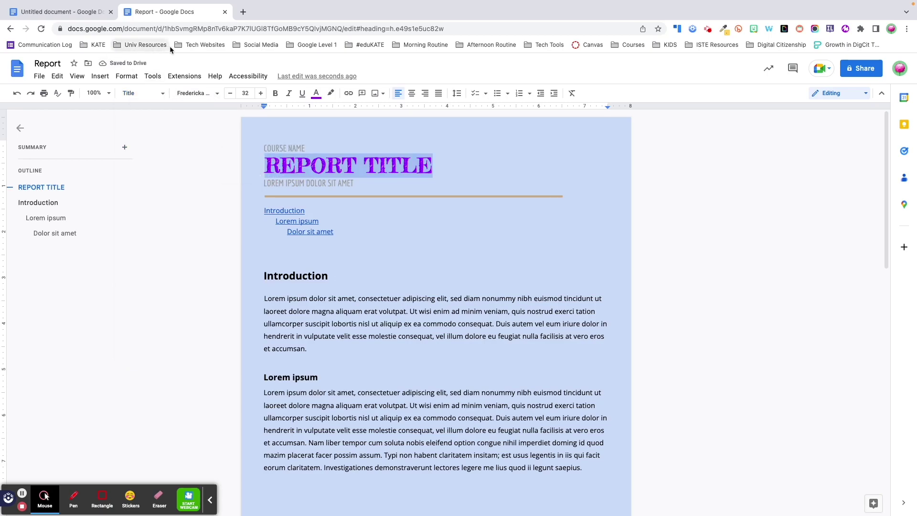
{"action": "left_click", "coordinate": [153, 93]}
{"action": "mouse_move", "coordinate": [160, 157]}
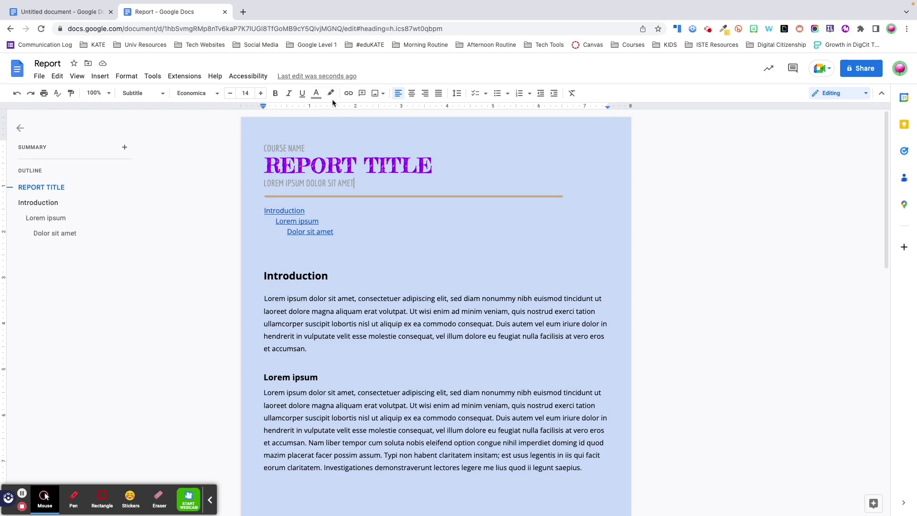
In More fonts, filter to Handwriting and add Permanent Marker and Covered By Your Grace
{"action": "left_click", "coordinate": [215, 93]}
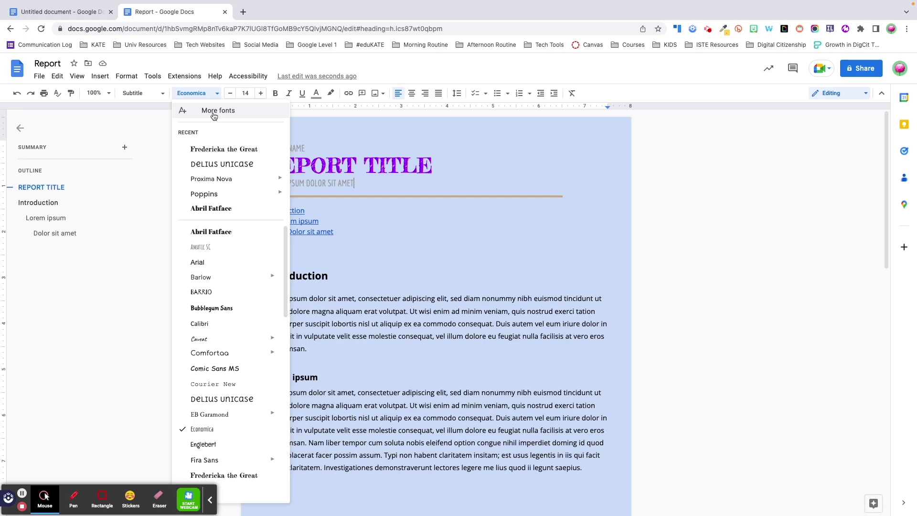
{"action": "left_click", "coordinate": [214, 116]}
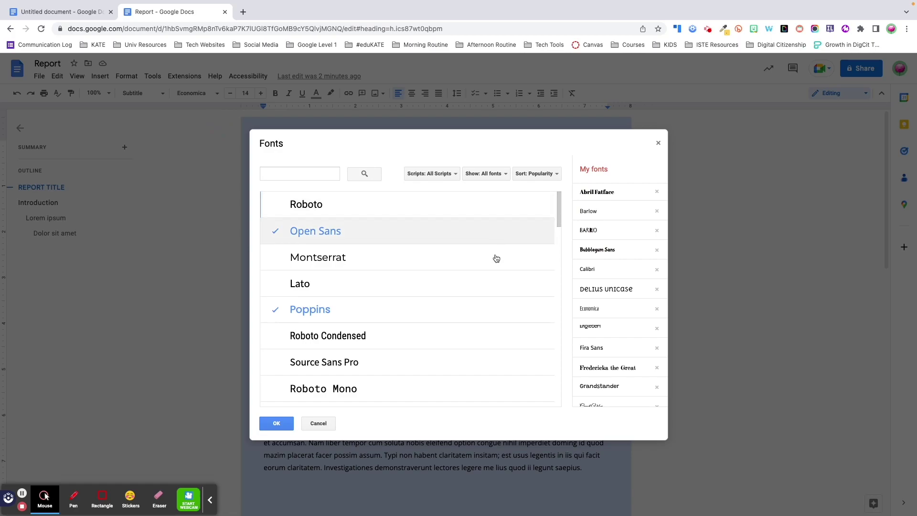
{"action": "left_click", "coordinate": [499, 176]}
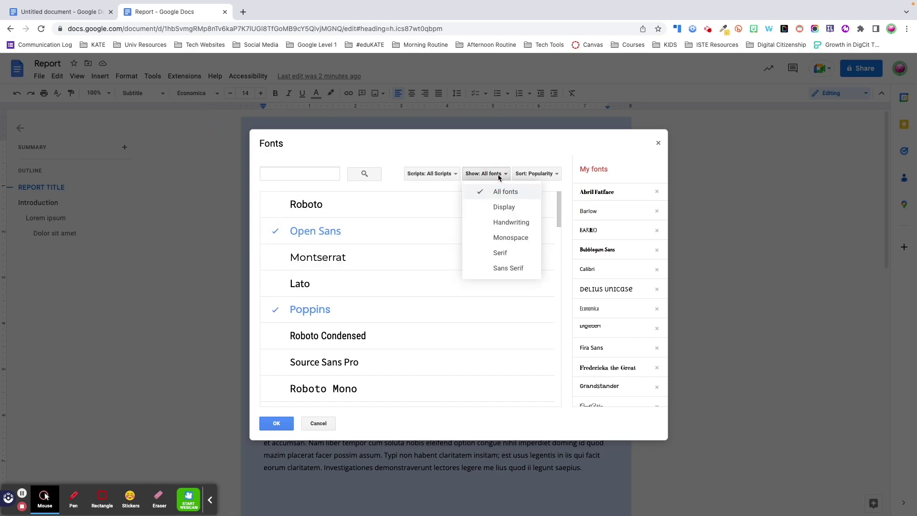
{"action": "left_click", "coordinate": [515, 228]}
{"action": "scroll", "coordinate": [382, 315], "scroll_direction": "down", "scroll_amount": 2}
{"action": "left_click", "coordinate": [377, 323]}
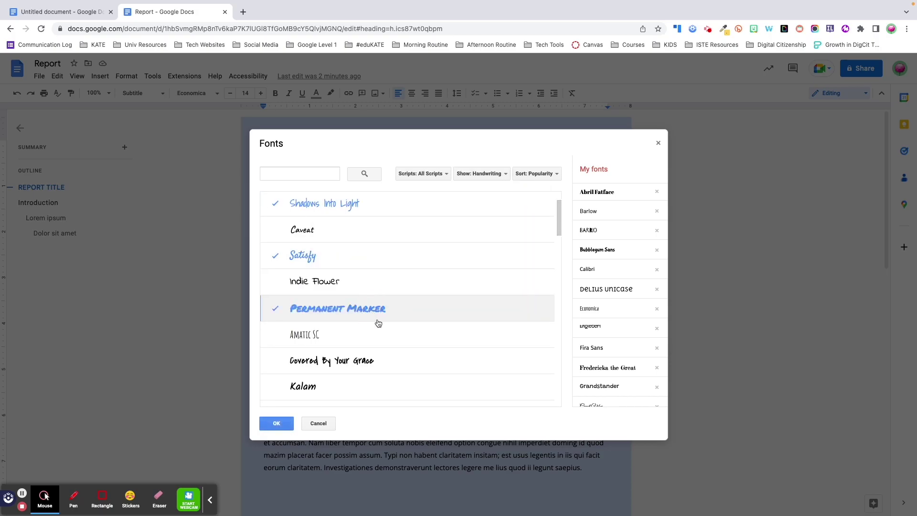
{"action": "left_click", "coordinate": [367, 362]}
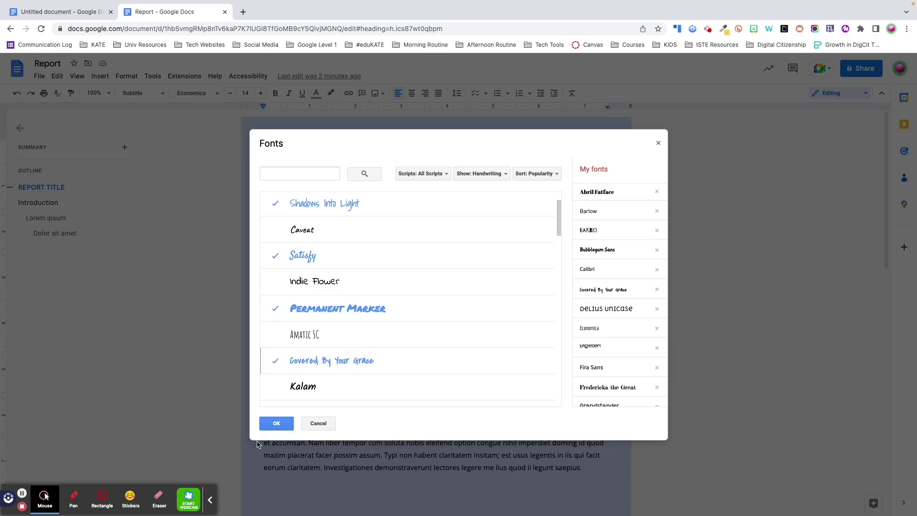
{"action": "left_click", "coordinate": [275, 422]}
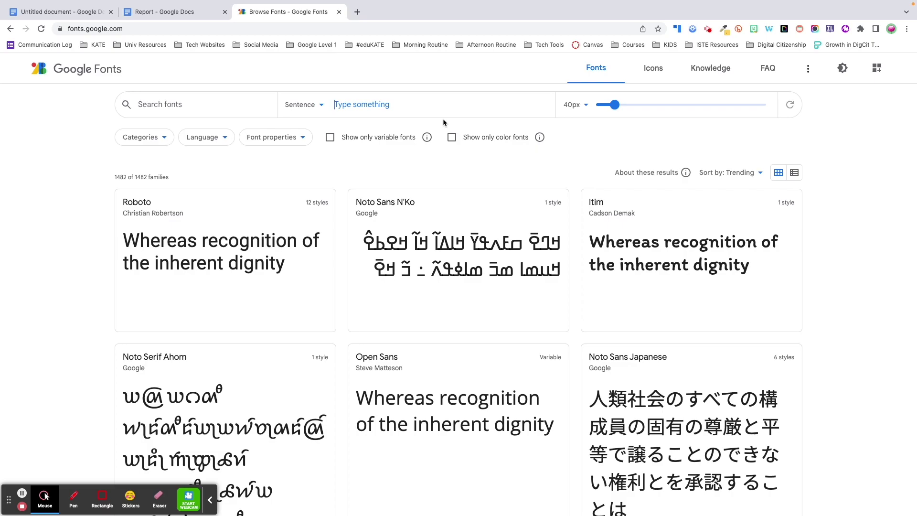
Preview the Google Fonts families with the pasted sample text '#eduKATE Community Rocks!'
{"action": "type", "text": "#eduKATE Community Rocks!"}
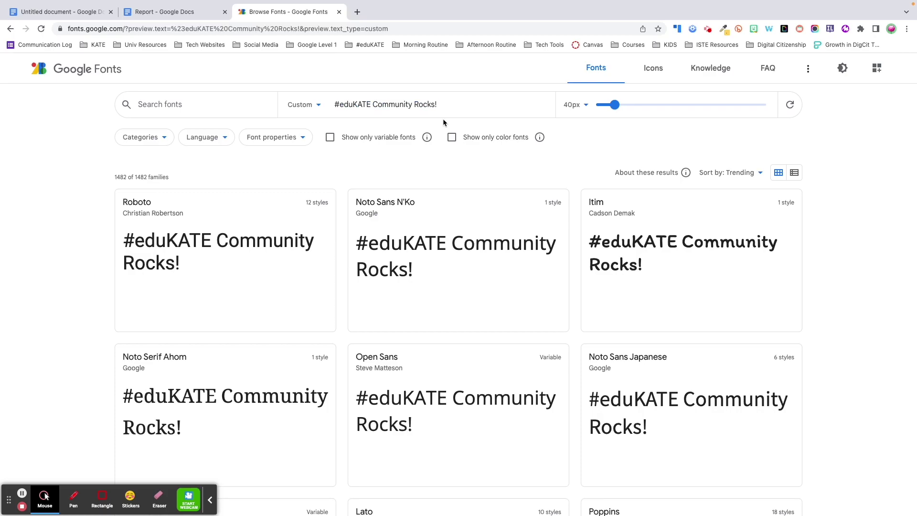
{"action": "scroll", "coordinate": [482, 328], "scroll_direction": "down", "scroll_amount": 5}
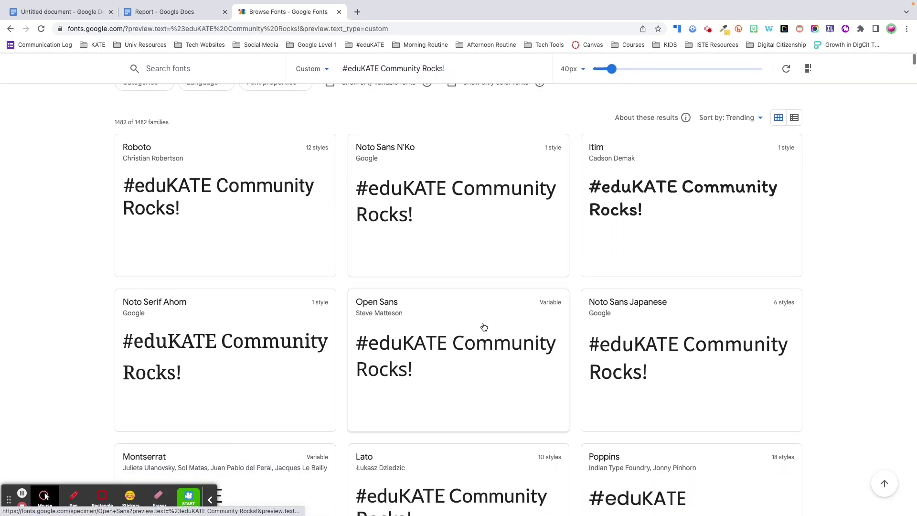
{"action": "scroll", "coordinate": [484, 327], "scroll_direction": "down", "scroll_amount": 6}
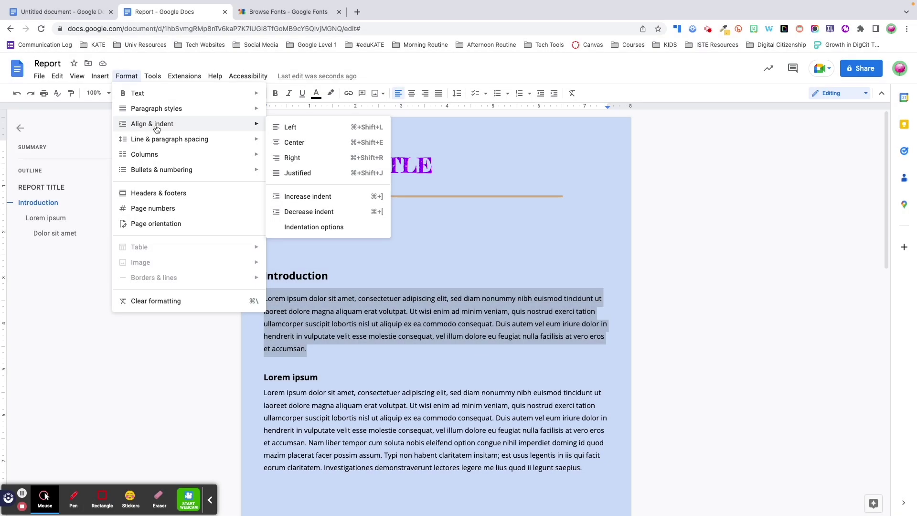
Center the Introduction heading after trying left and right alignment
{"action": "left_click", "coordinate": [466, 276]}
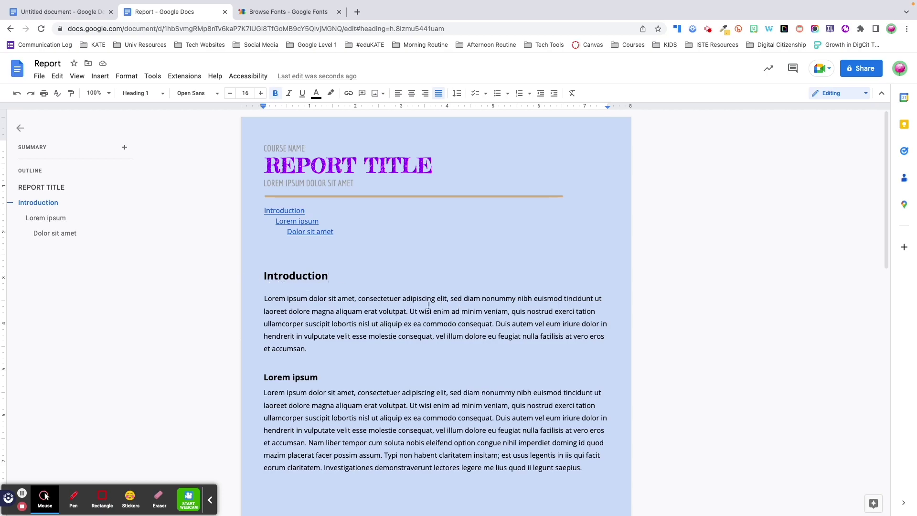
{"action": "left_click", "coordinate": [398, 94]}
{"action": "left_click", "coordinate": [425, 93]}
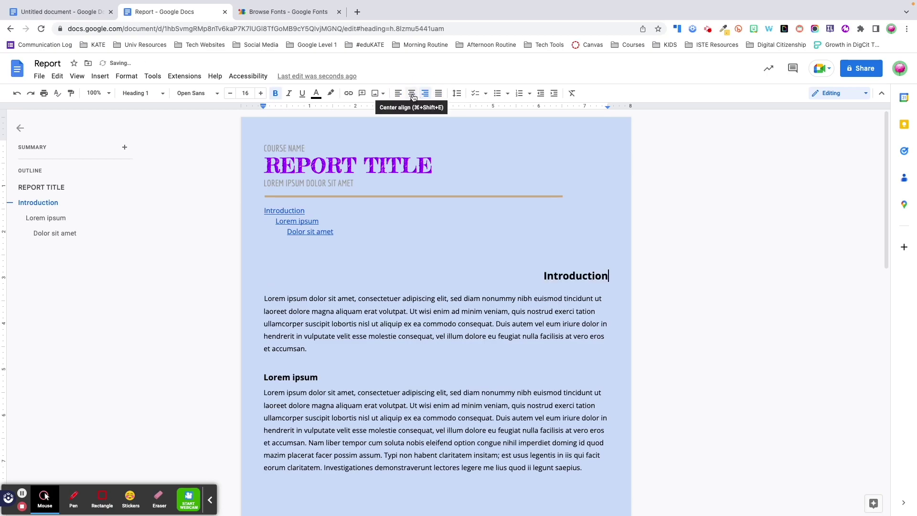
{"action": "left_click", "coordinate": [411, 94]}
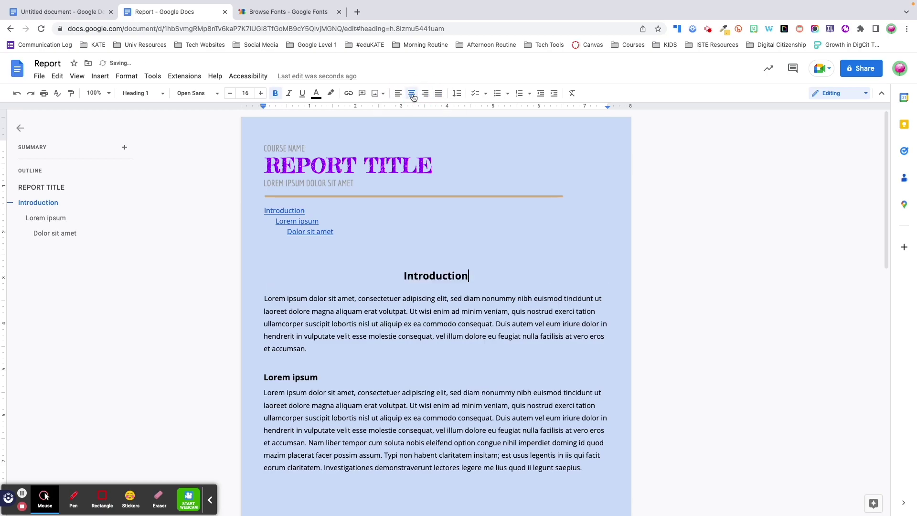
Justify the first paragraph under the Introduction heading
{"action": "key", "text": "Right"}
{"action": "key", "text": "alt+shift+Down"}
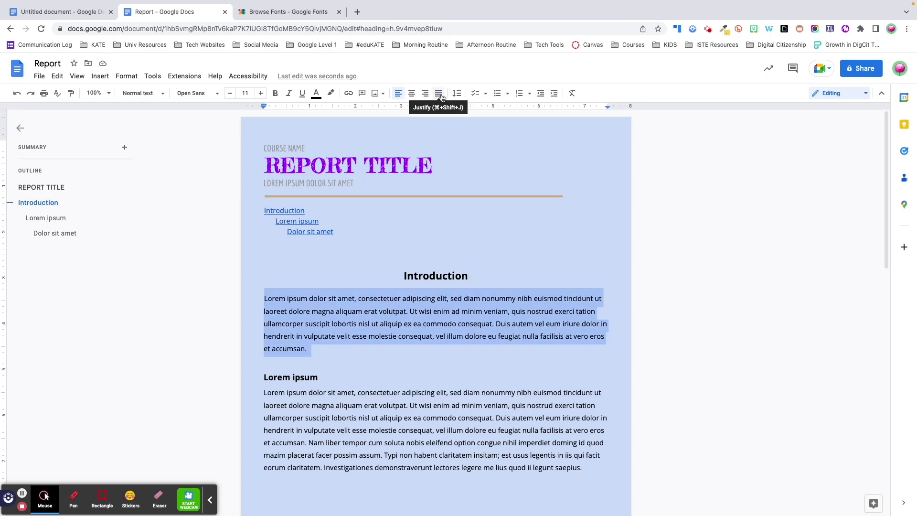
{"action": "left_click", "coordinate": [439, 93]}
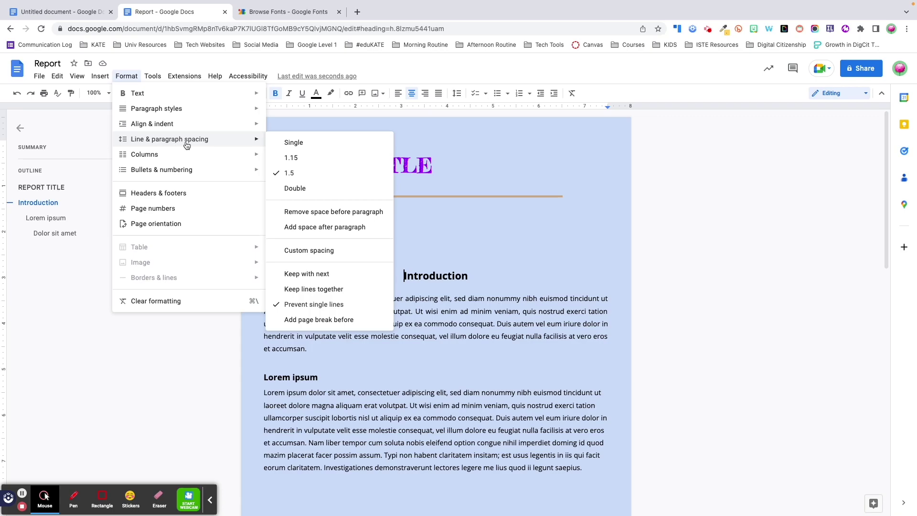
Change the body paragraphs' spacing with the Line & paragraph spacing options
{"action": "left_click", "coordinate": [505, 301]}
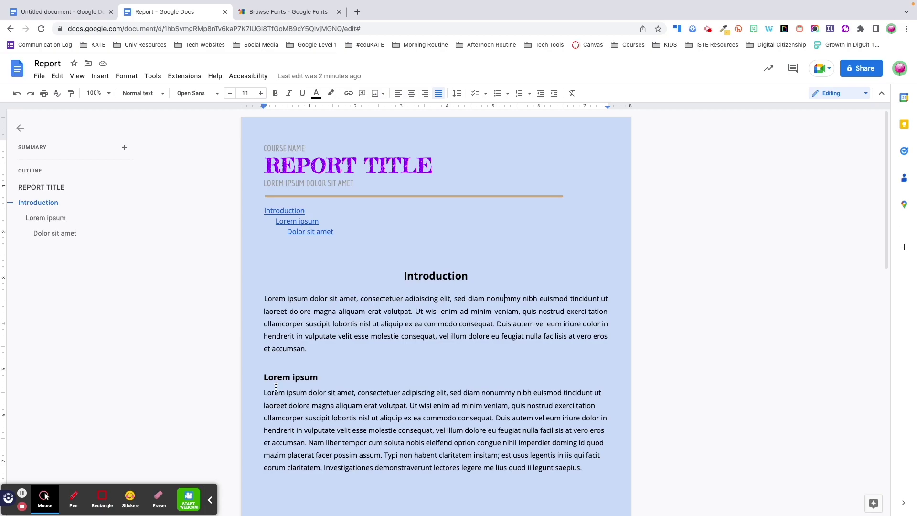
{"action": "left_click", "coordinate": [284, 210]}
{"action": "left_click", "coordinate": [126, 76]}
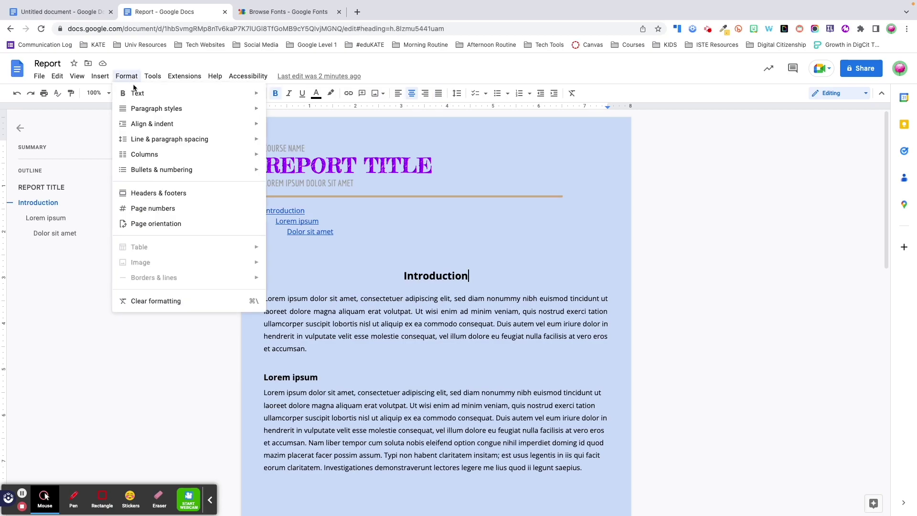
{"action": "mouse_move", "coordinate": [161, 141]}
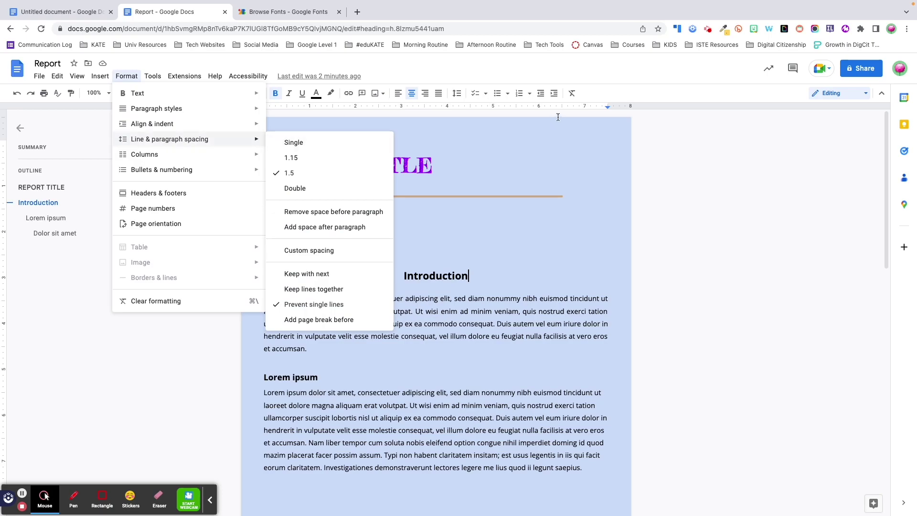
{"action": "left_click", "coordinate": [457, 95]}
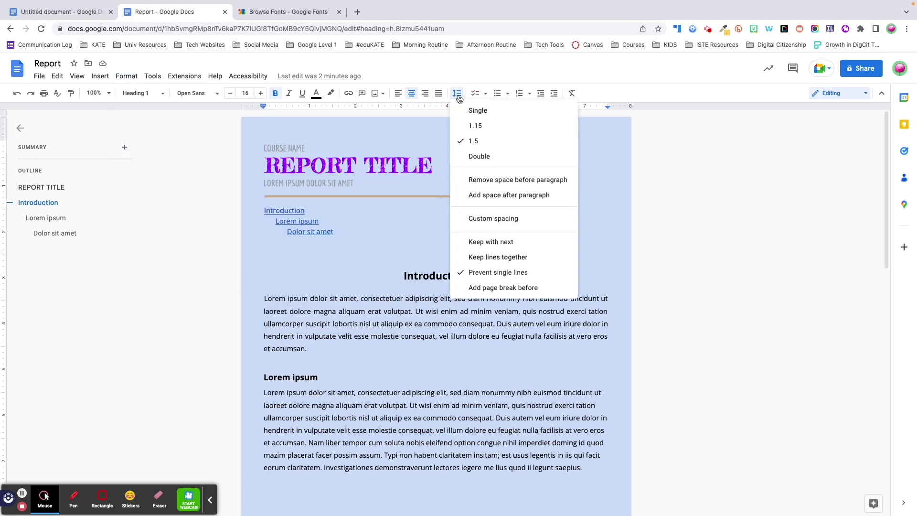
{"action": "left_click", "coordinate": [471, 143]}
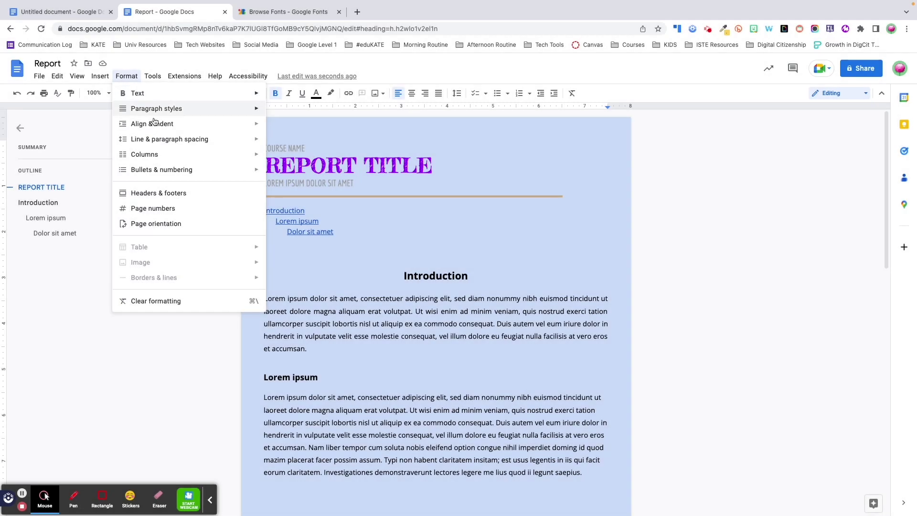
{"action": "mouse_move", "coordinate": [171, 160]}
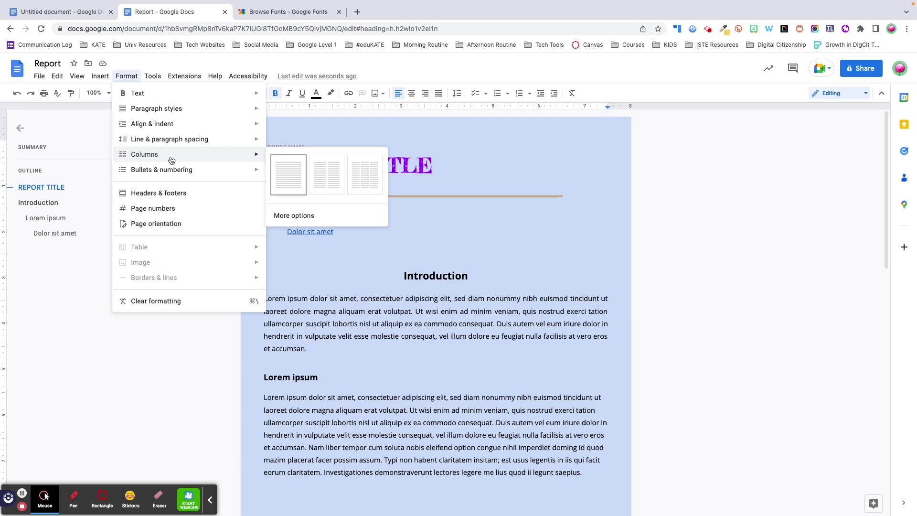
Preview the Checklist, Bulleted and Numbered list styles in the toolbar
{"action": "mouse_move", "coordinate": [100, 77]}
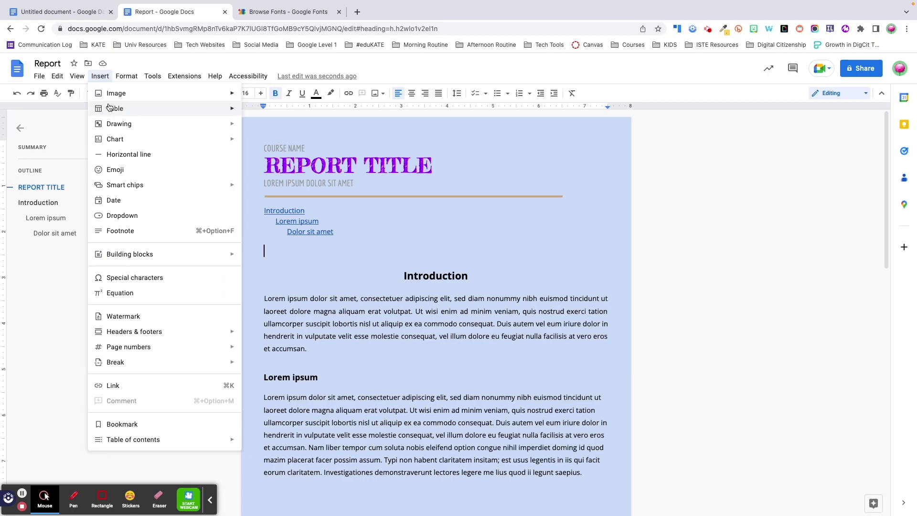
{"action": "mouse_move", "coordinate": [109, 109]}
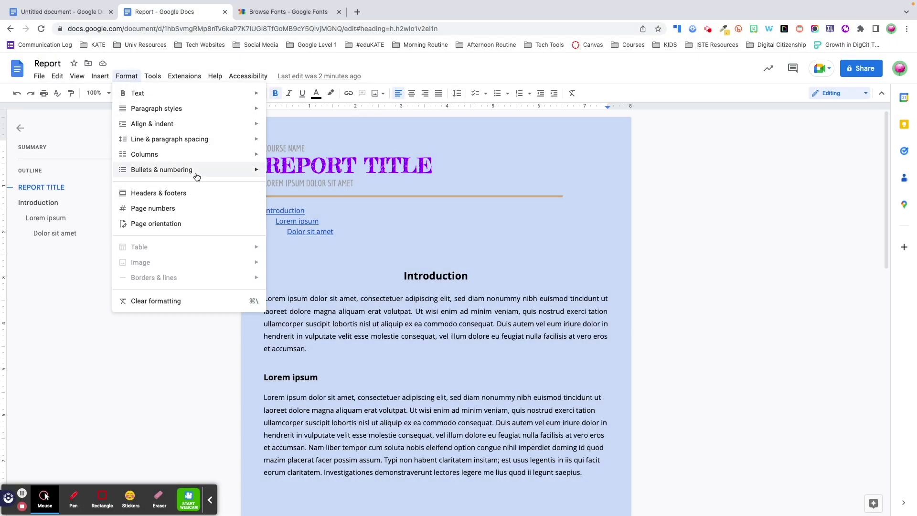
{"action": "mouse_move", "coordinate": [198, 177]}
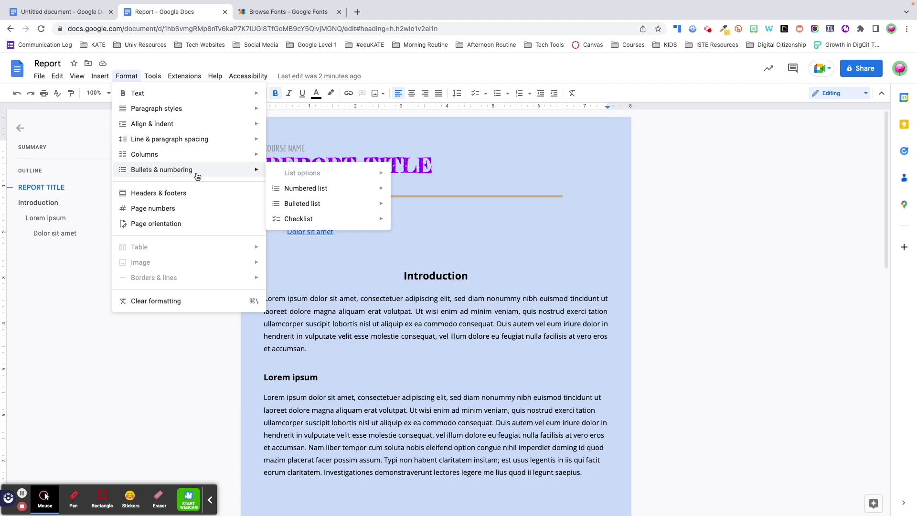
{"action": "left_click", "coordinate": [478, 101]}
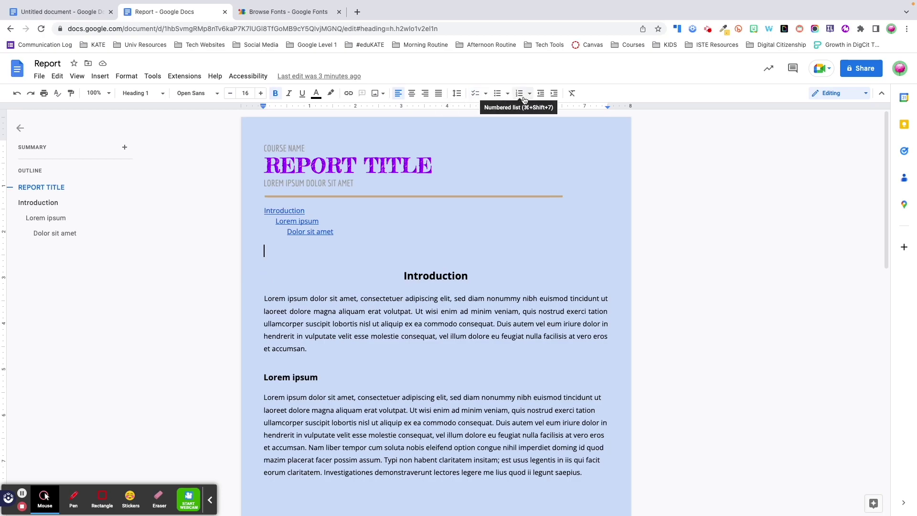
{"action": "left_click", "coordinate": [486, 93]}
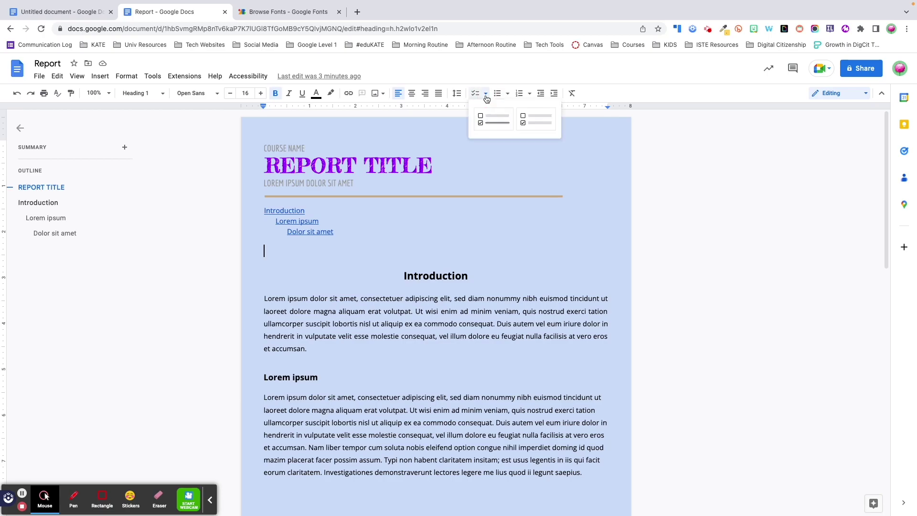
{"action": "left_click", "coordinate": [508, 94]}
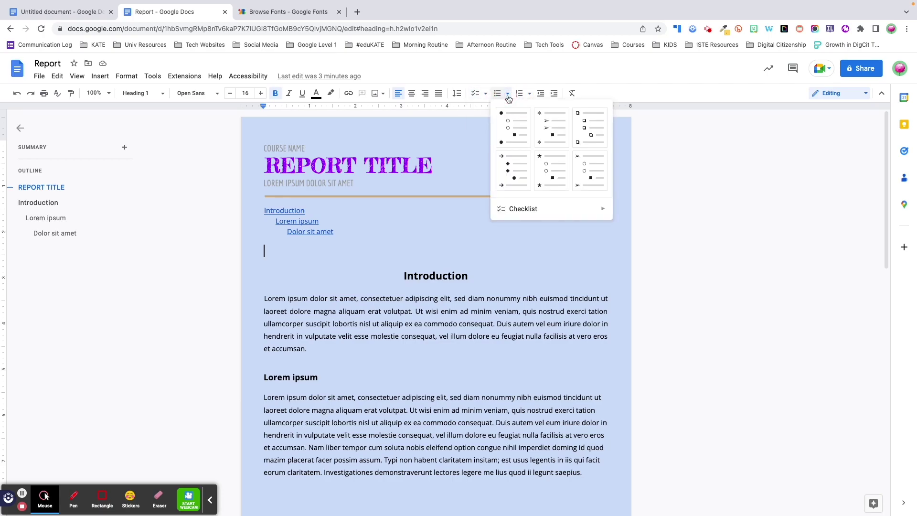
{"action": "left_click", "coordinate": [530, 94]}
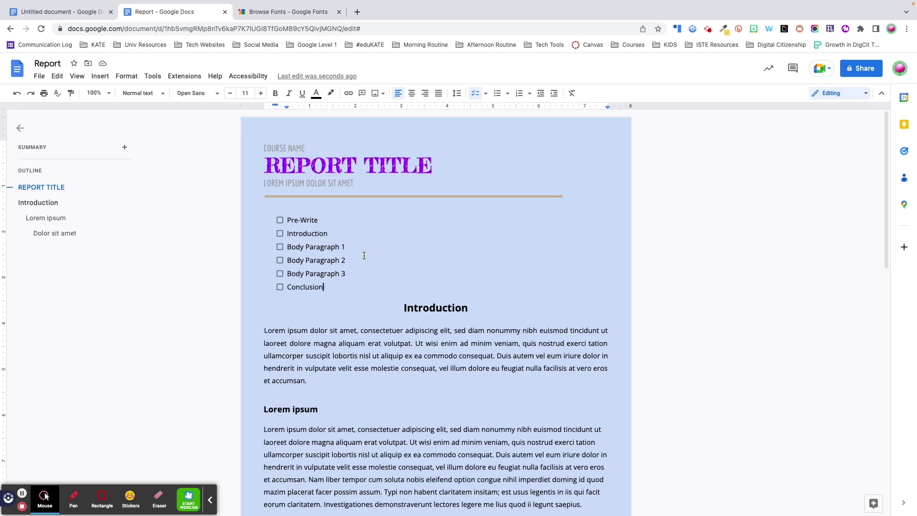
Tick the Pre-Write and Introduction checkboxes in the checklist
{"action": "left_click", "coordinate": [280, 222]}
{"action": "left_click", "coordinate": [281, 234]}
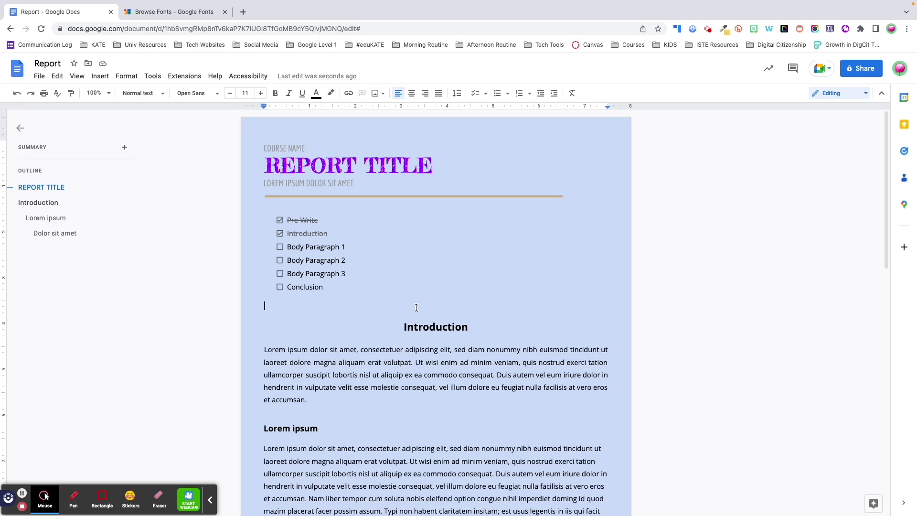
Paste the Dolor sit amet section, delete it, and re-paste it without formatting
{"action": "type", "text": "Dolor sit amet Nam liber tempor cum soluta nobis eleifend option congue nihil imperdiet doming id quod mazim placerat facer possim assum. Typi non habent claritatem insitam; est usus legentis in iis qui facit eorum claritatem. Investigationes demonstraverunt lectores legere me lius quod ii legunt saepius. Duis autem vel eum iriure dolor in hendrerit in vulputate velit esse molestie consequat, vel illum dolore eu feugiat nulla facilisis at vero eros et accumsan."}
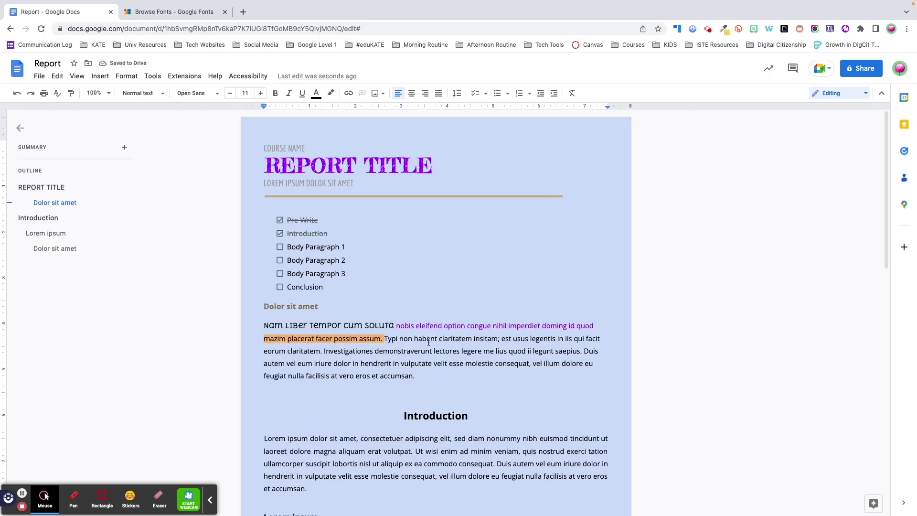
{"action": "left_click_drag", "start_coordinate": [384, 338], "coordinate": [252, 338]}
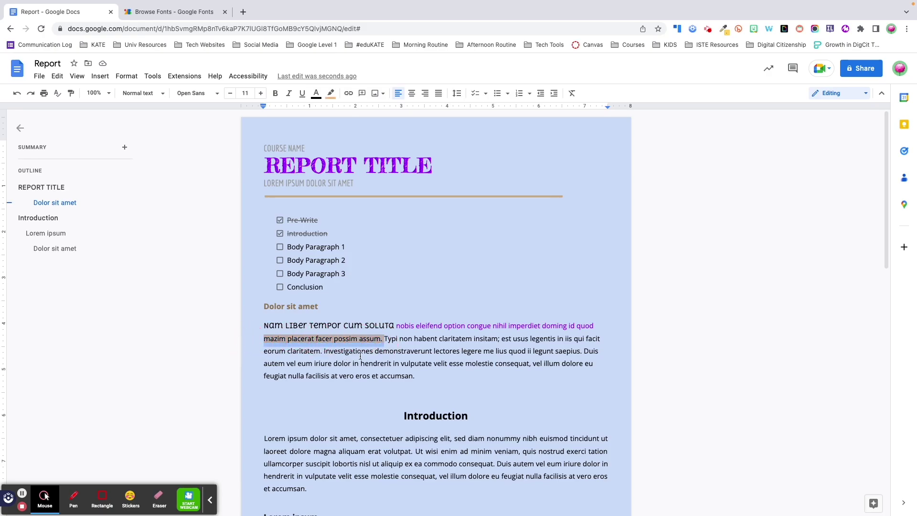
{"action": "left_click_drag", "start_coordinate": [419, 375], "coordinate": [244, 314]}
{"action": "key", "text": "ctrl+c"}
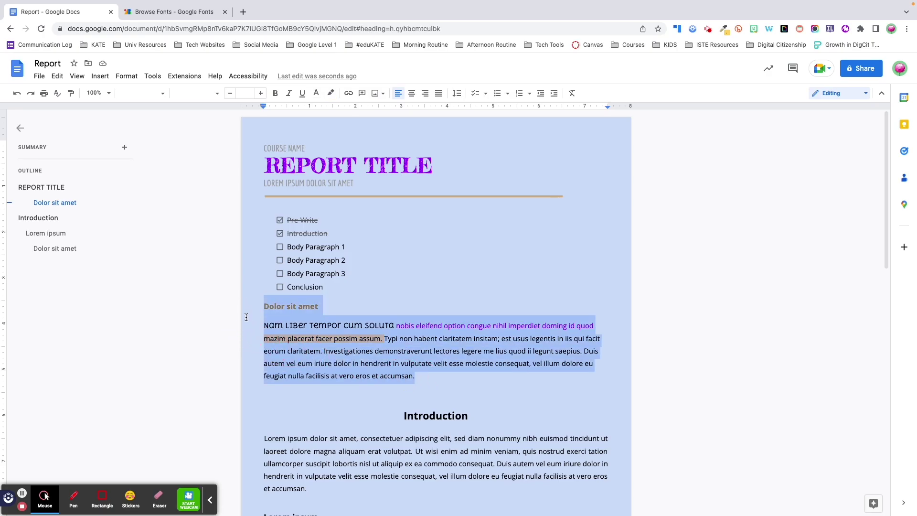
{"action": "key", "text": "BackSpace"}
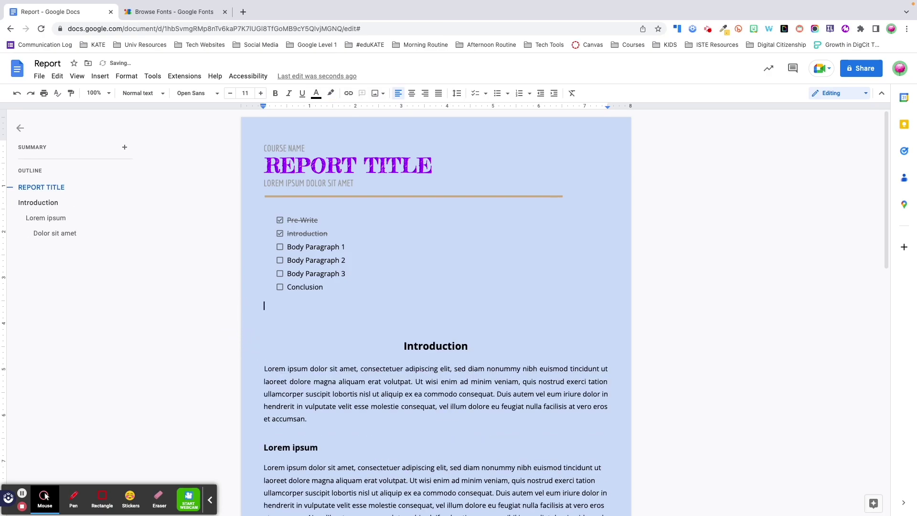
{"action": "key", "text": "ctrl+v"}
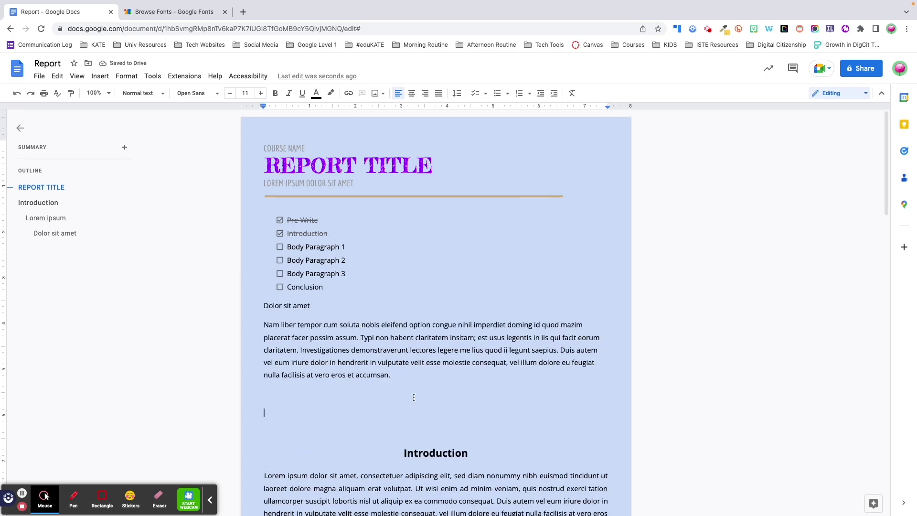
{"action": "left_click", "coordinate": [291, 395]}
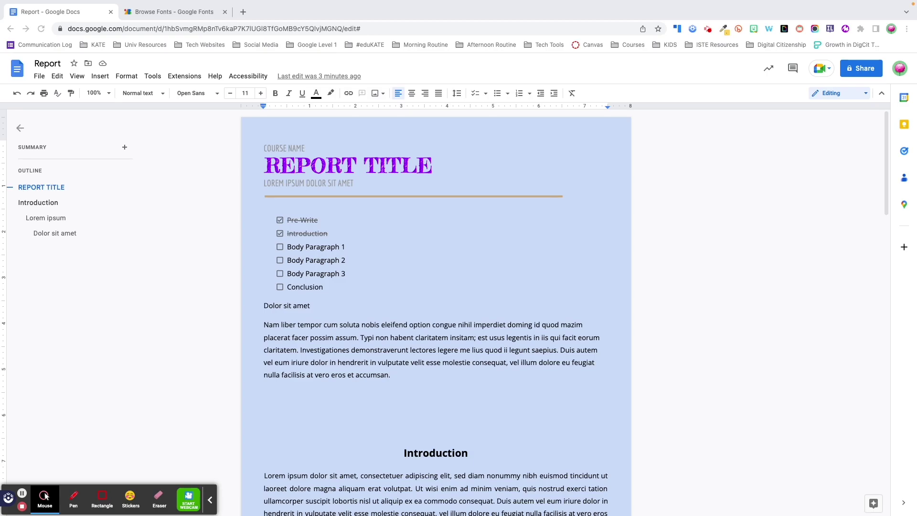
Highlight 'Nam liber tempor', 'congue nihil imperdiet' and 'vulputate velit esse' in yellow
{"action": "left_click", "coordinate": [274, 330]}
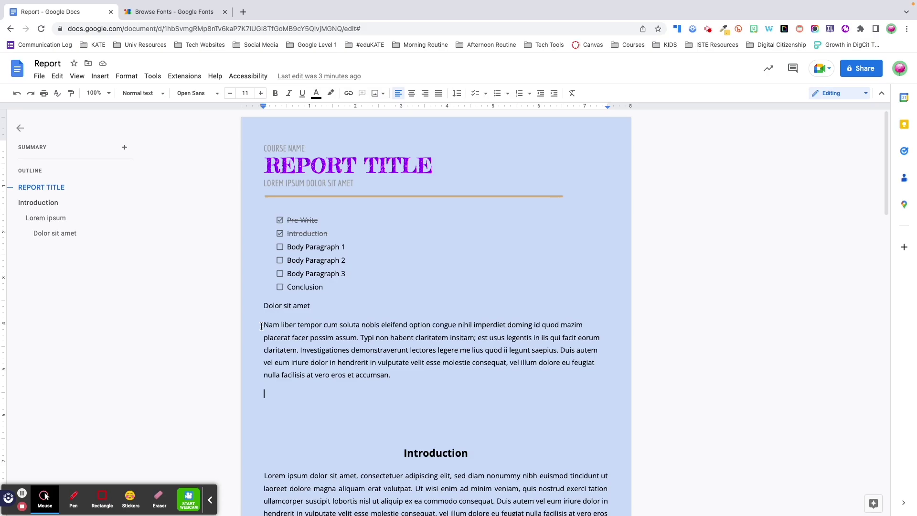
{"action": "left_click_drag", "start_coordinate": [261, 326], "coordinate": [324, 325]}
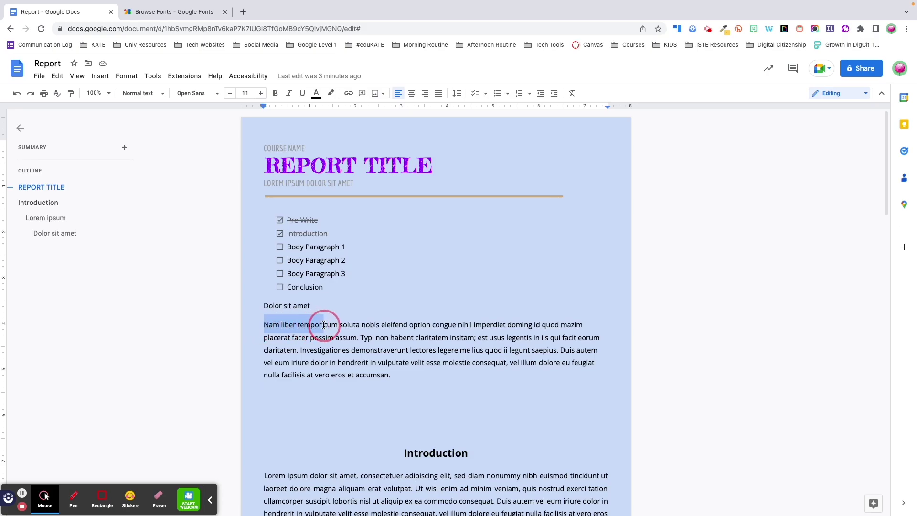
{"action": "left_click", "coordinate": [330, 93]}
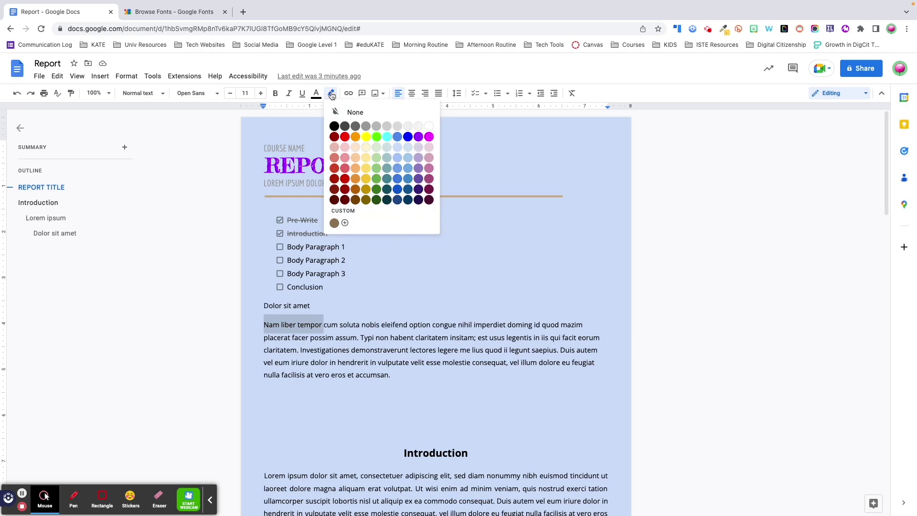
{"action": "left_click", "coordinate": [367, 137]}
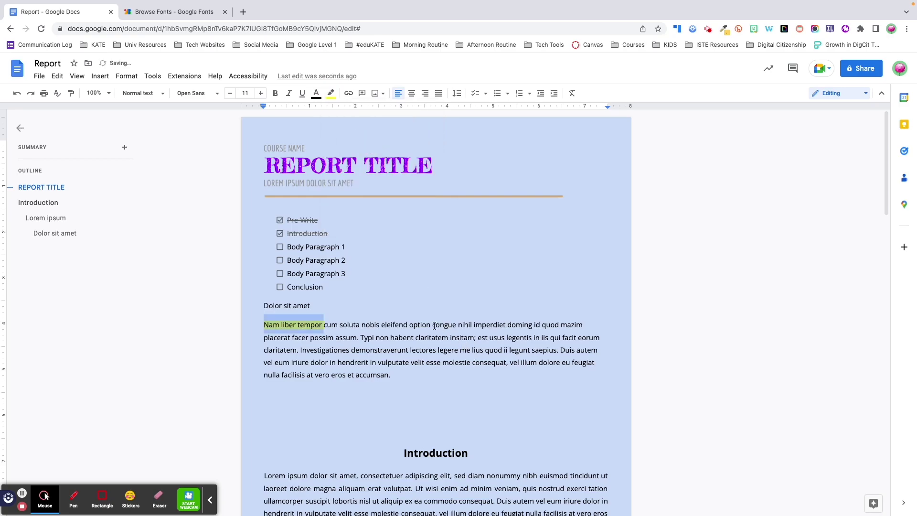
{"action": "left_click_drag", "start_coordinate": [431, 324], "coordinate": [505, 326]}
{"action": "left_click", "coordinate": [330, 93]}
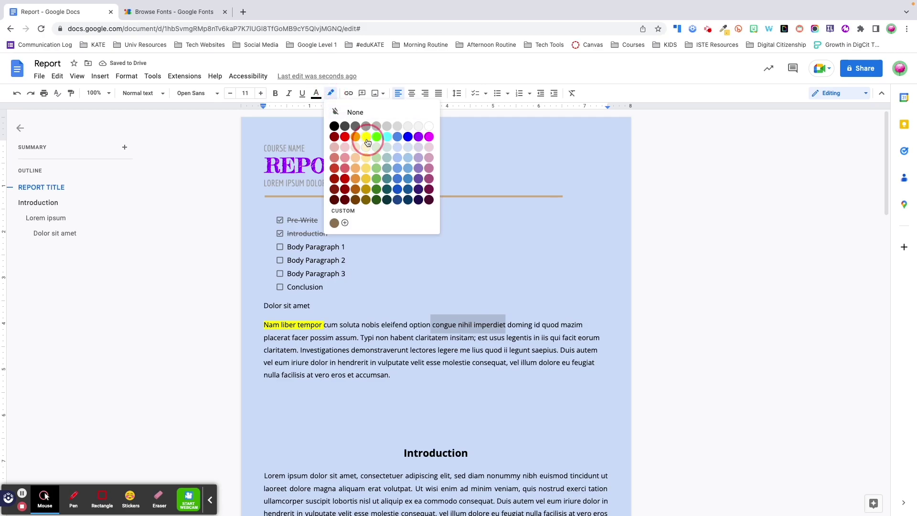
{"action": "left_click", "coordinate": [367, 137]}
{"action": "left_click", "coordinate": [447, 361]}
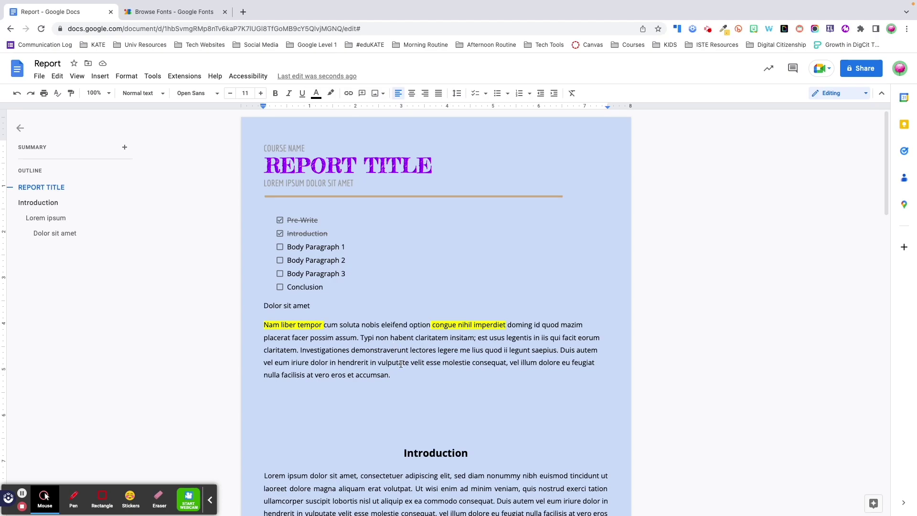
{"action": "left_click_drag", "start_coordinate": [376, 364], "coordinate": [443, 364]}
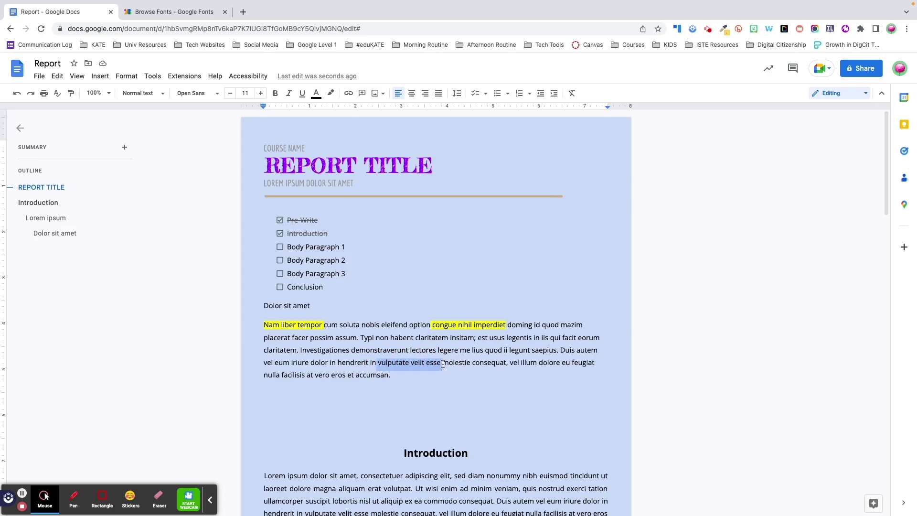
{"action": "key", "text": "ctrl+y"}
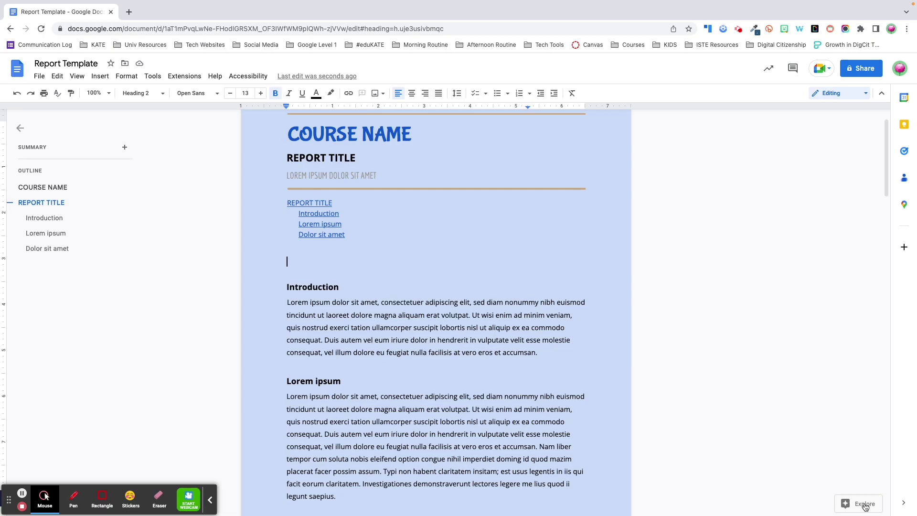
Search Explore for 'digital choice boards'
{"action": "left_click", "coordinate": [864, 504]}
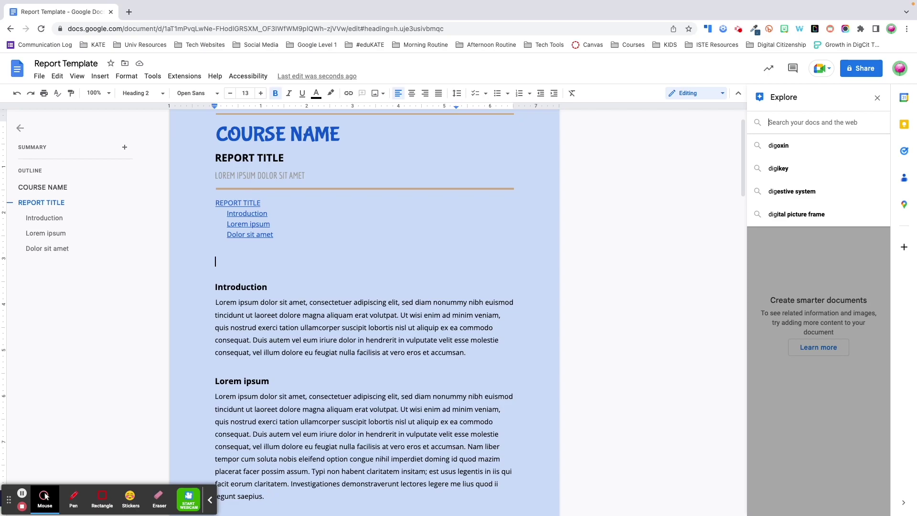
{"action": "type", "text": "d"}
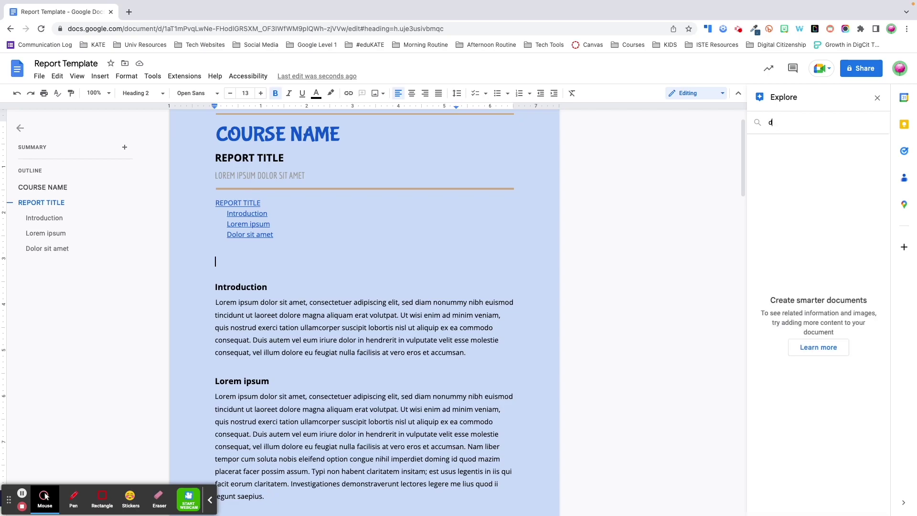
{"action": "type", "text": "igital choice boards"}
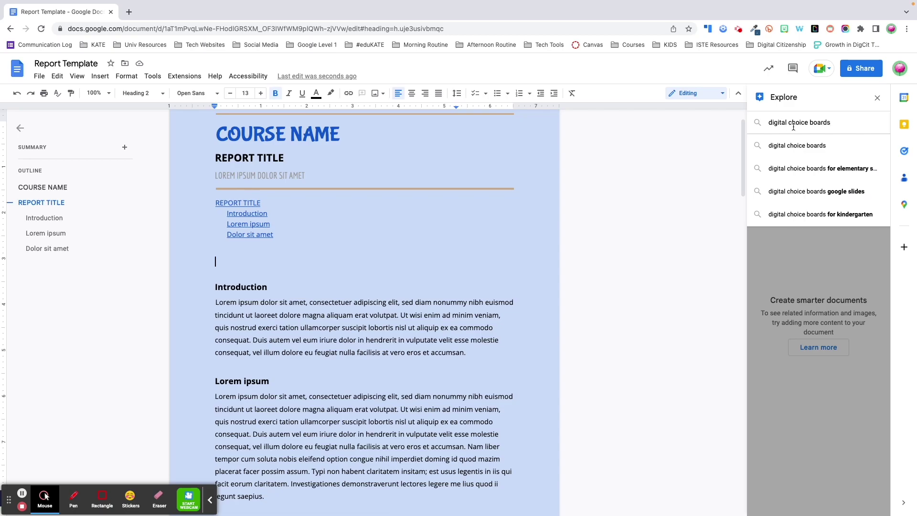
{"action": "key", "text": "Return"}
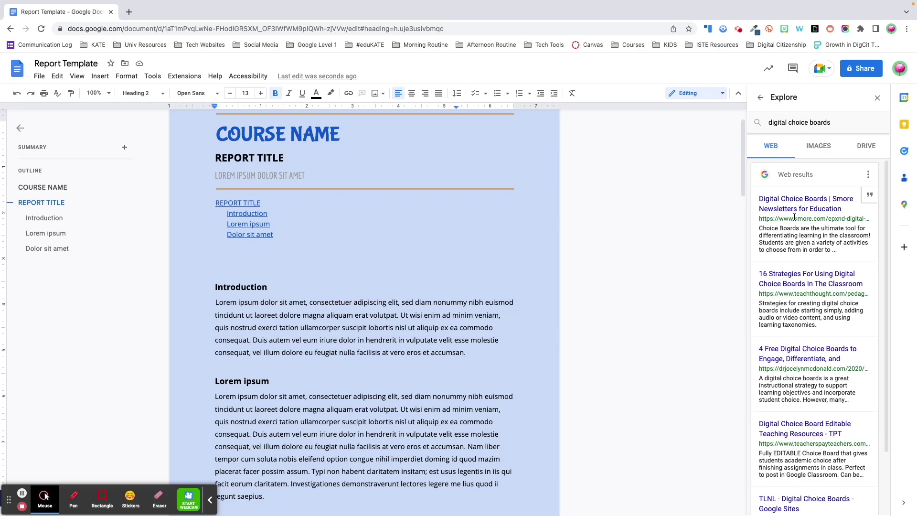
{"action": "left_click", "coordinate": [810, 284]}
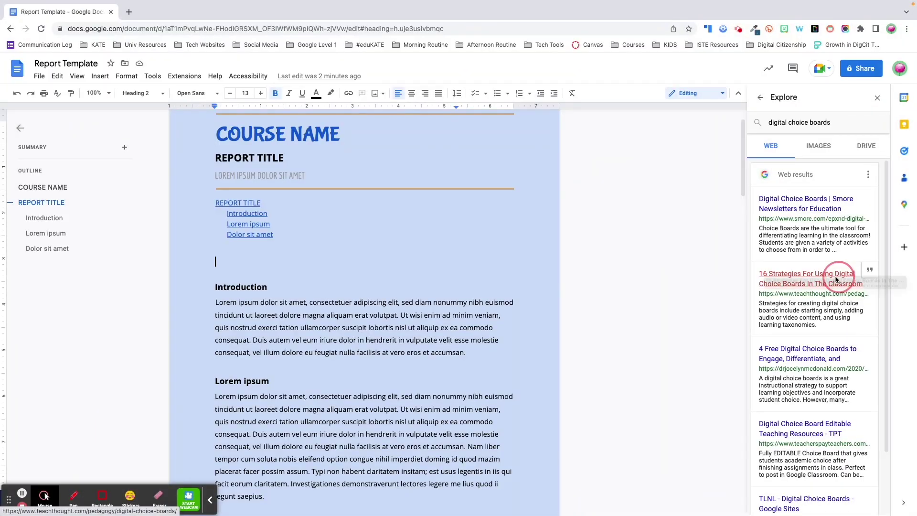
{"action": "left_click_drag", "start_coordinate": [837, 278], "coordinate": [286, 259]}
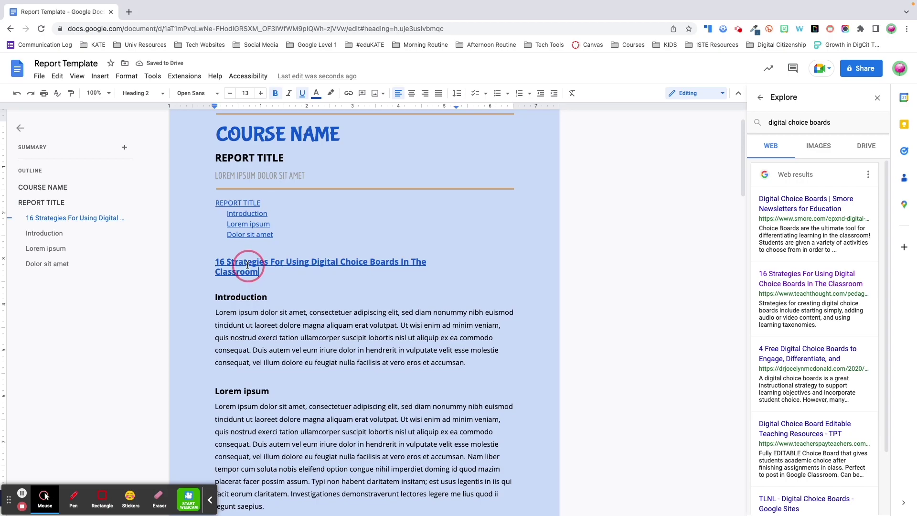
Add a footnote citing the 16 Strategies article after 'accumsan.' in Introduction
{"action": "left_click", "coordinate": [479, 362]}
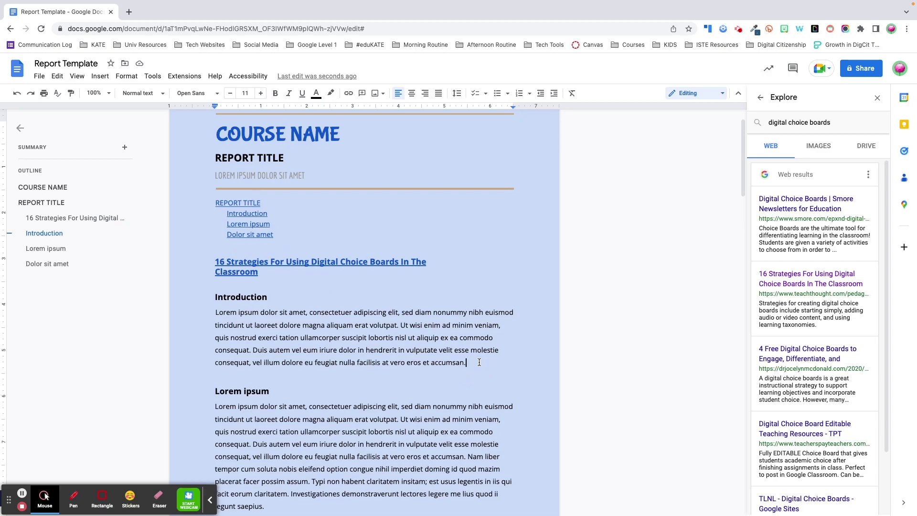
{"action": "mouse_move", "coordinate": [868, 270]}
{"action": "left_click", "coordinate": [868, 270]}
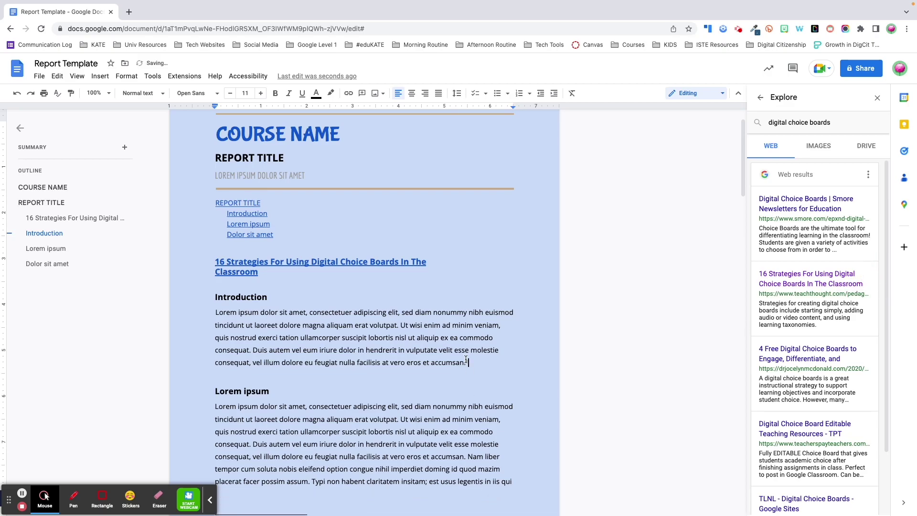
{"action": "scroll", "coordinate": [470, 365], "scroll_direction": "down", "scroll_amount": 4}
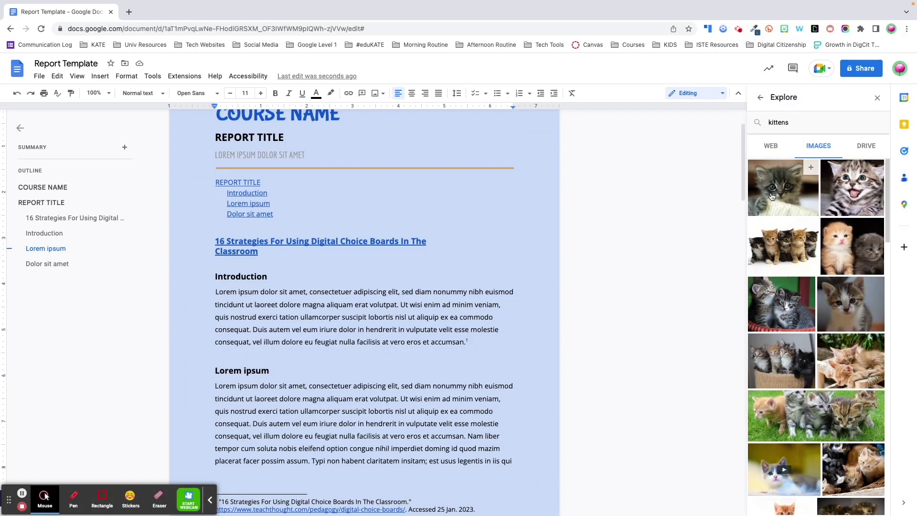
Insert the grey kitten and four-kitten images above the article link
{"action": "left_click", "coordinate": [796, 189]}
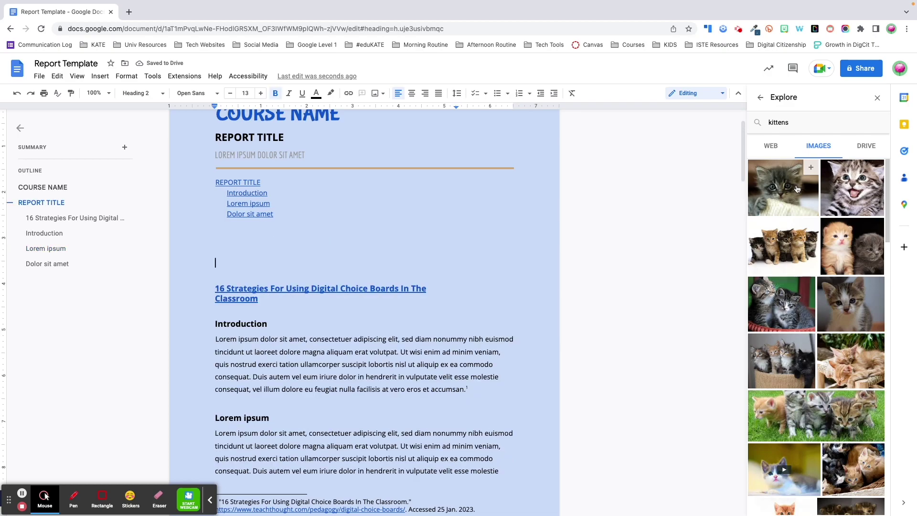
{"action": "left_click_drag", "start_coordinate": [797, 189], "coordinate": [219, 260]}
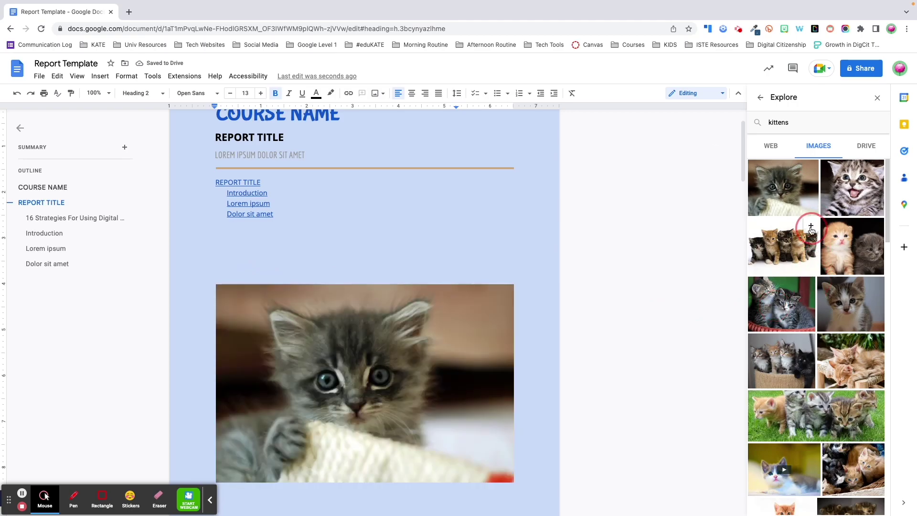
{"action": "left_click", "coordinate": [811, 226]}
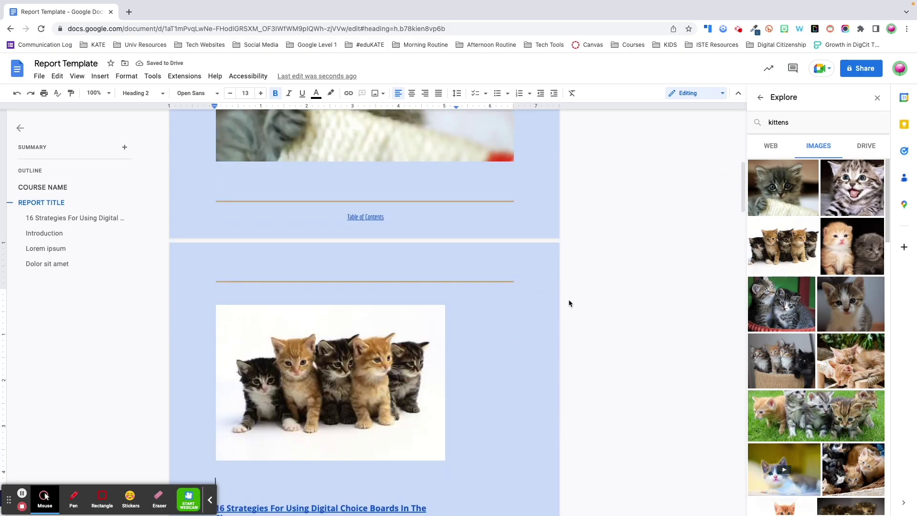
Select the single kitten image to show Explore's Drive results for 'digital choice boards'
{"action": "left_click", "coordinate": [374, 419]}
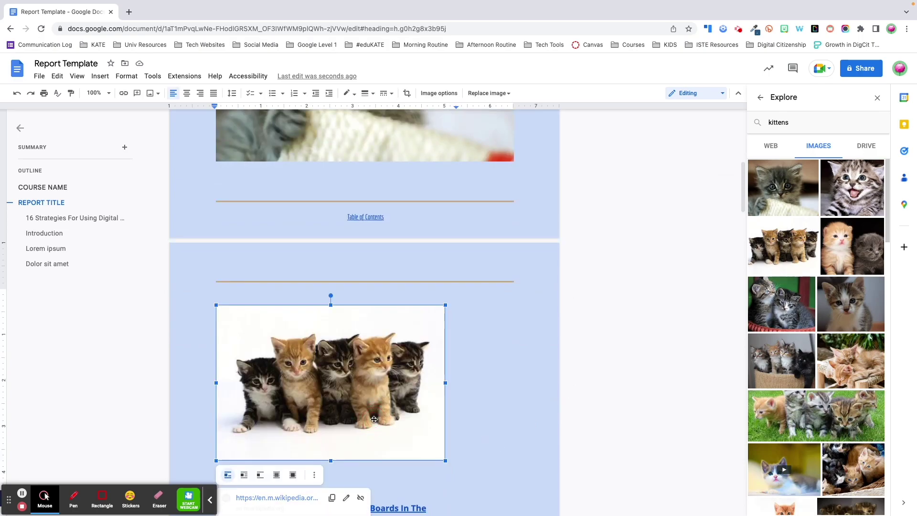
{"action": "scroll", "coordinate": [422, 300], "scroll_direction": "up", "scroll_amount": 5}
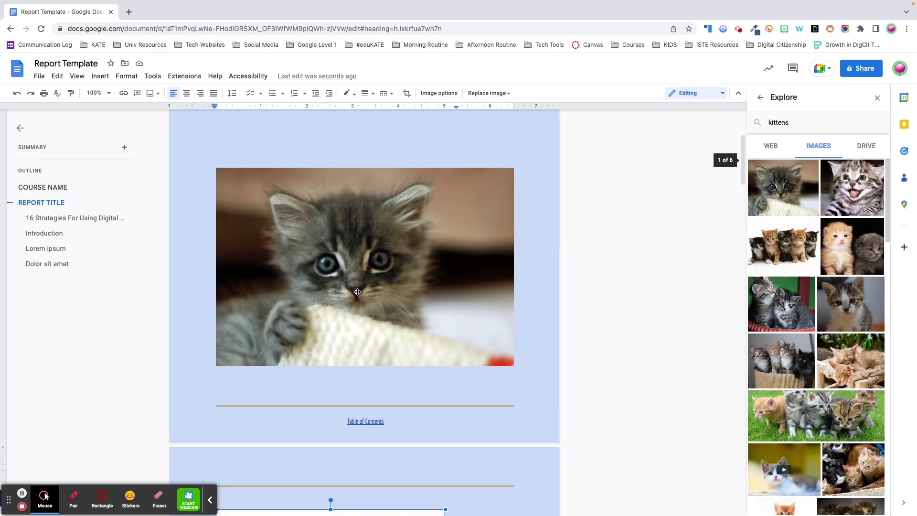
{"action": "left_click", "coordinate": [422, 300]}
{"action": "left_click", "coordinate": [422, 300]}
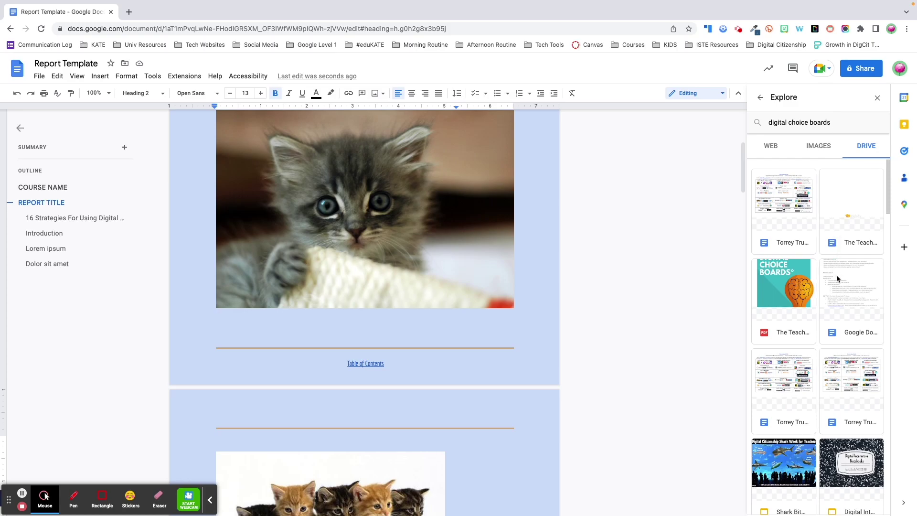
Browse the 'digital choice boards' Drive results and open the Teacher's Guide PDF
{"action": "scroll", "coordinate": [835, 274], "scroll_direction": "down", "scroll_amount": 5}
{"action": "scroll", "coordinate": [835, 274], "scroll_direction": "down", "scroll_amount": 7}
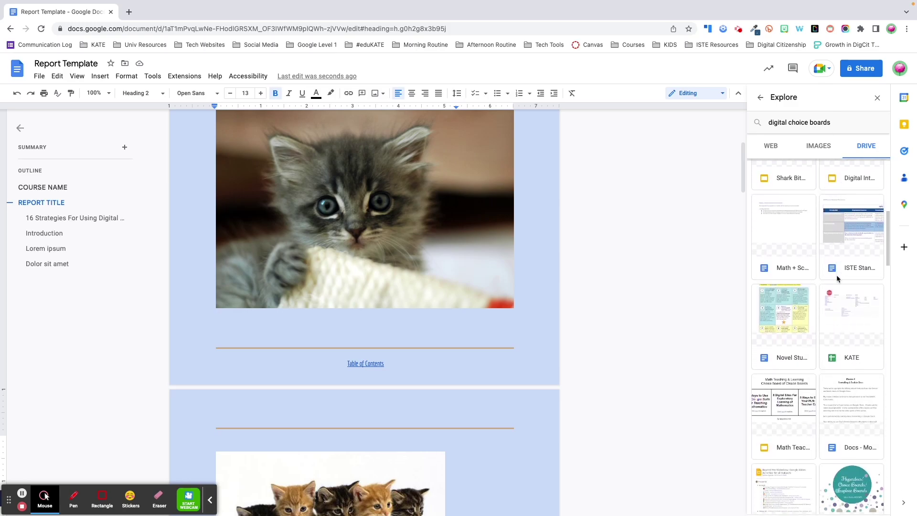
{"action": "scroll", "coordinate": [837, 279], "scroll_direction": "up", "scroll_amount": 1}
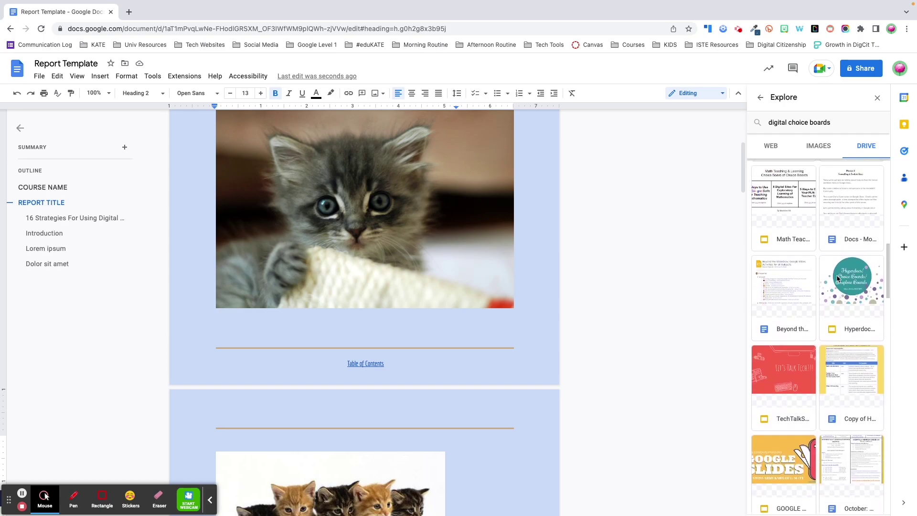
{"action": "scroll", "coordinate": [837, 278], "scroll_direction": "up", "scroll_amount": 10}
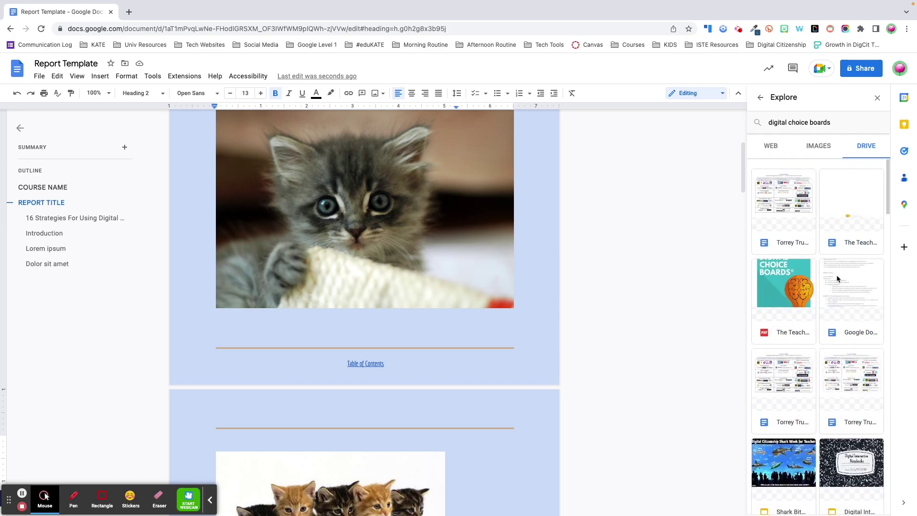
{"action": "left_click", "coordinate": [773, 303]}
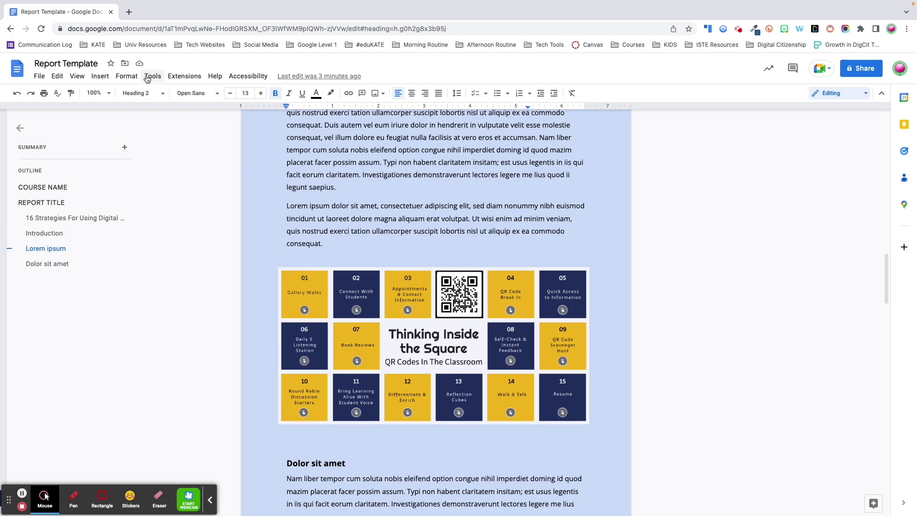
Open the Citations sidebar, keep the MLA (8th ed.) style, and start a new source
{"action": "left_click", "coordinate": [149, 76]}
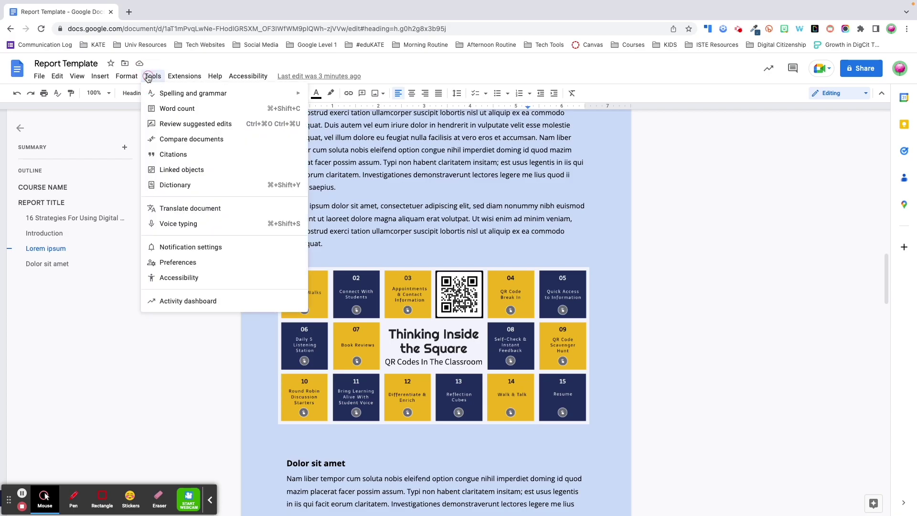
{"action": "left_click", "coordinate": [181, 154]}
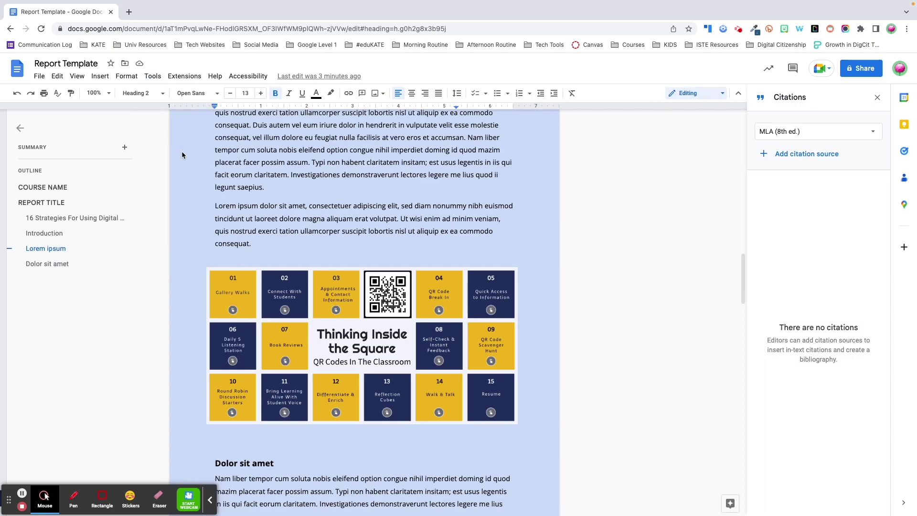
{"action": "left_click", "coordinate": [869, 131]}
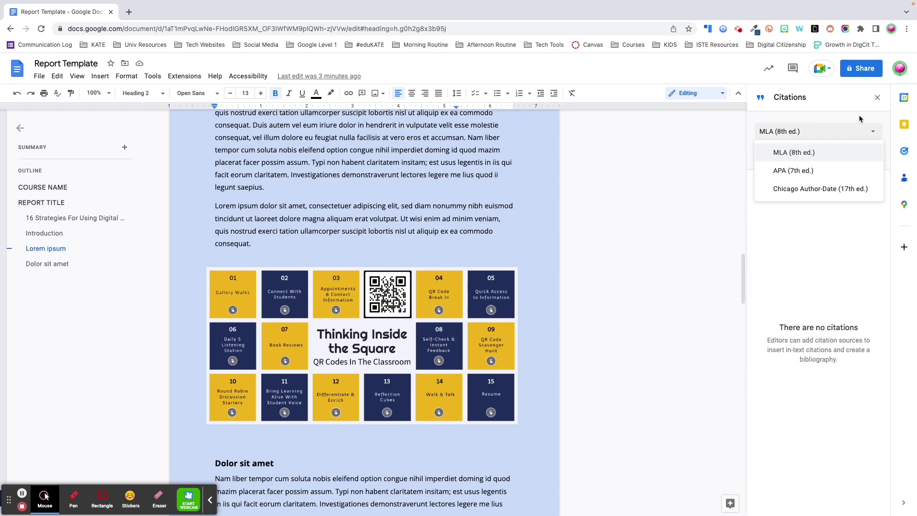
{"action": "left_click", "coordinate": [808, 158]}
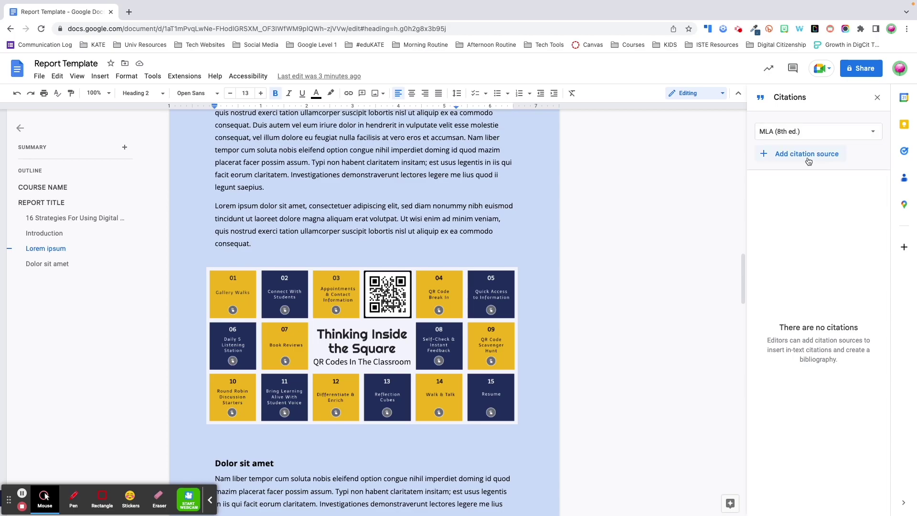
{"action": "left_click", "coordinate": [808, 157]}
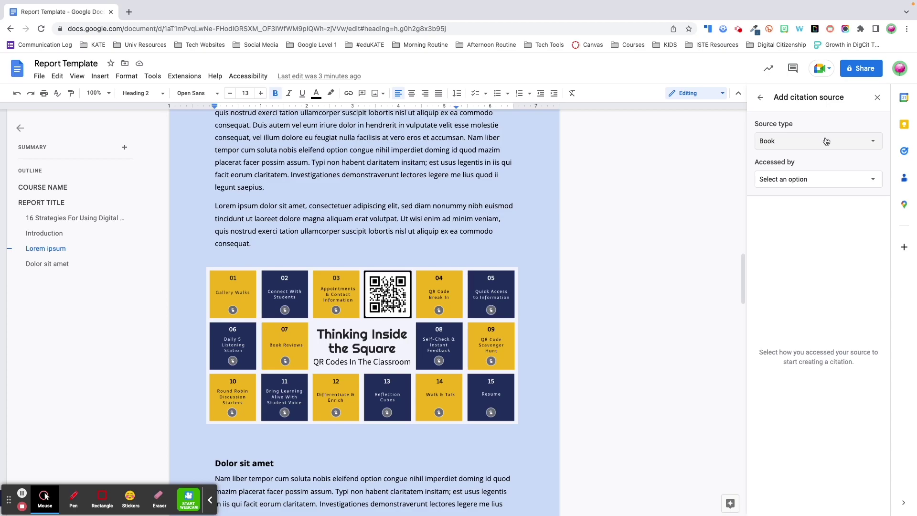
Add The Google Infused Classroom as a print book source, found by ISBN
{"action": "left_click", "coordinate": [815, 178]}
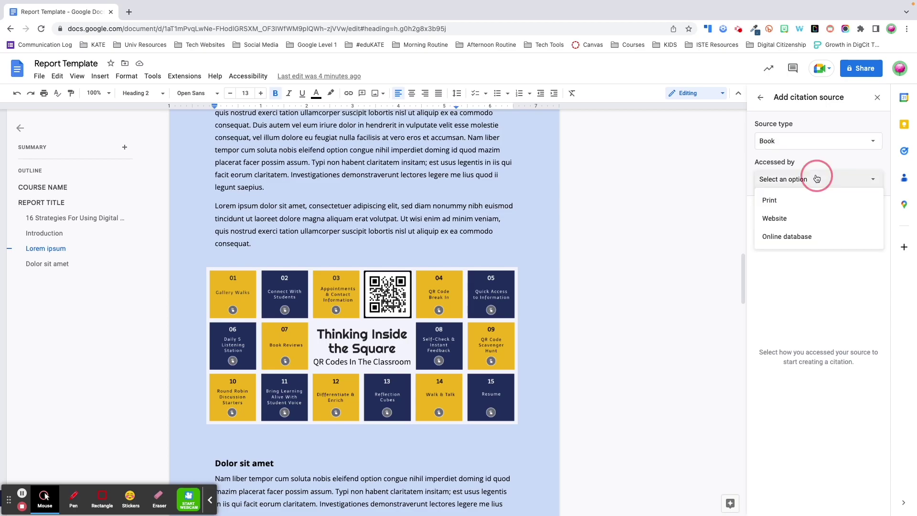
{"action": "left_click", "coordinate": [816, 210]}
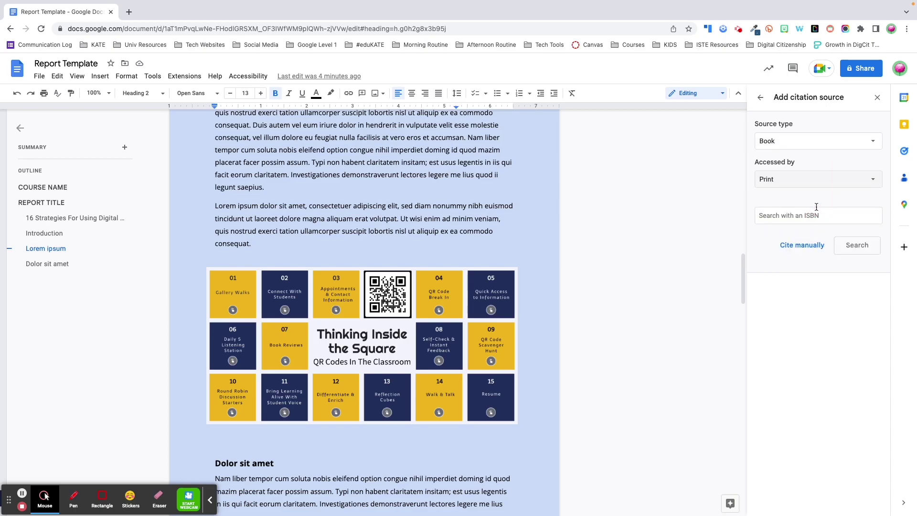
{"action": "left_click", "coordinate": [811, 214]}
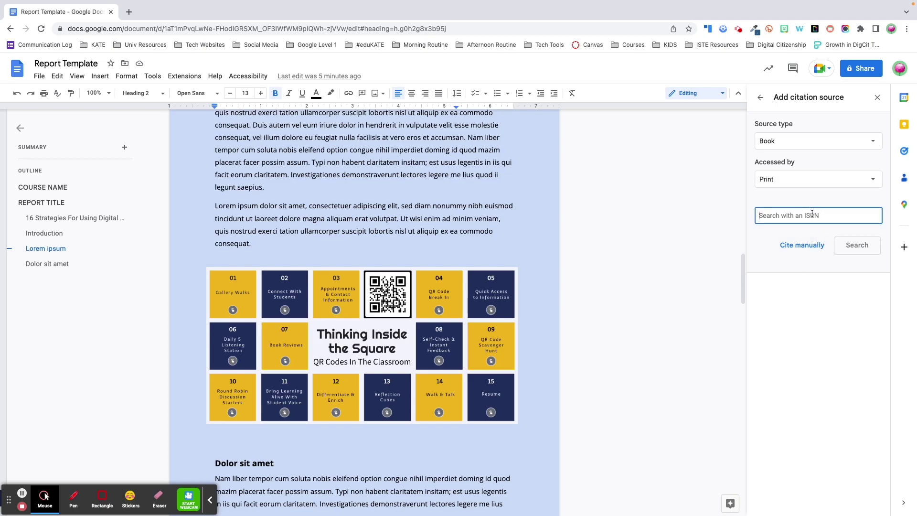
{"action": "key", "text": "ctrl+v"}
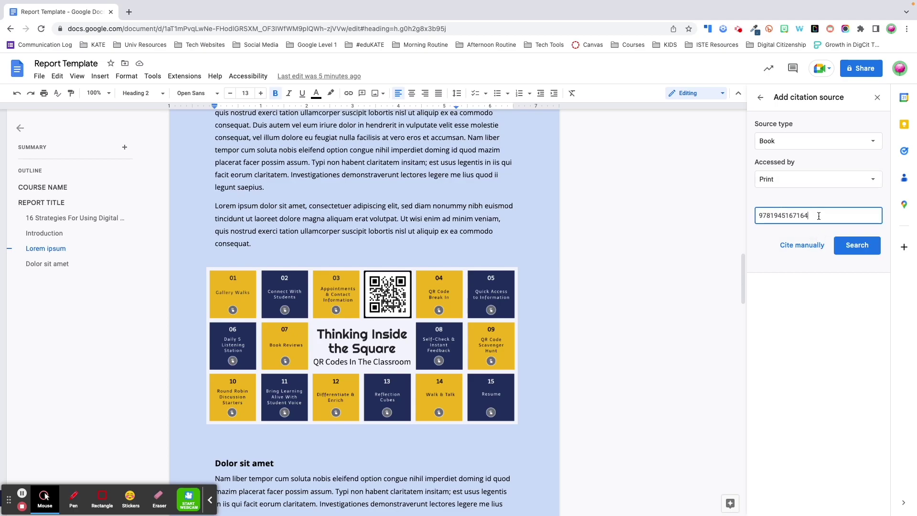
{"action": "left_click", "coordinate": [843, 251]}
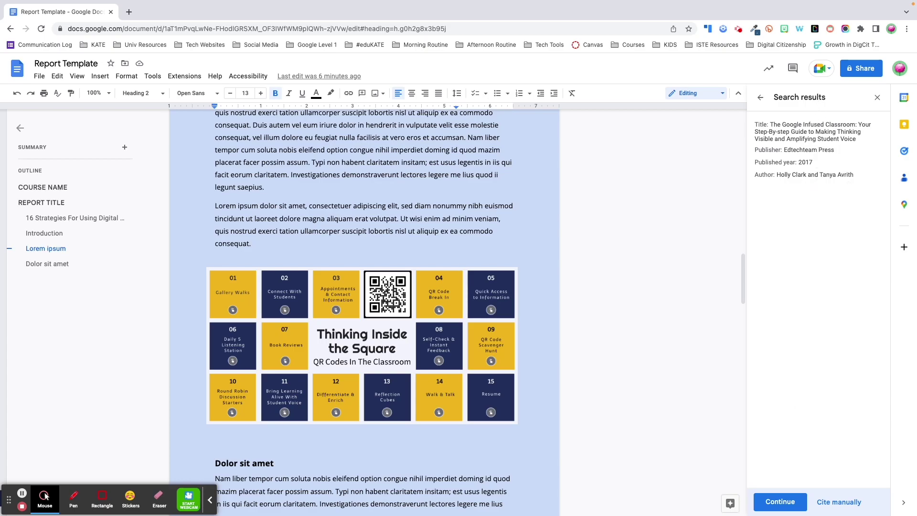
{"action": "left_click", "coordinate": [785, 501]}
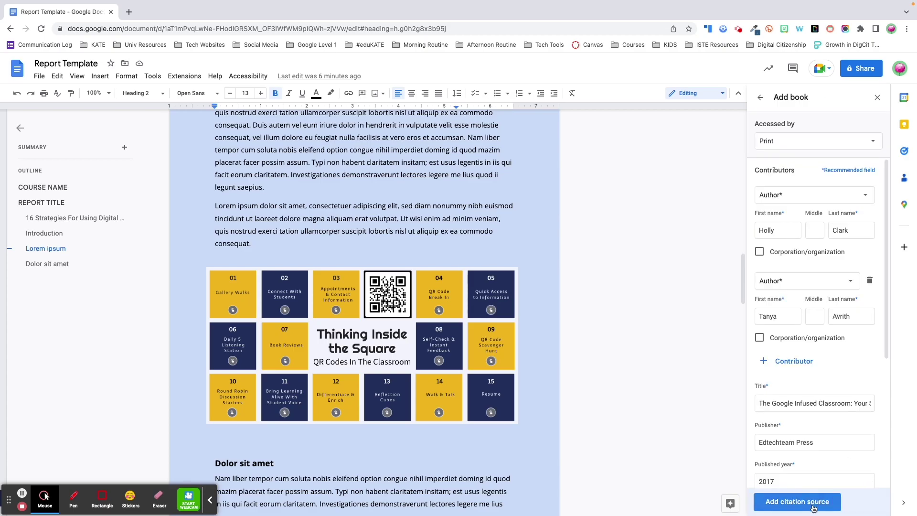
{"action": "left_click", "coordinate": [813, 507]}
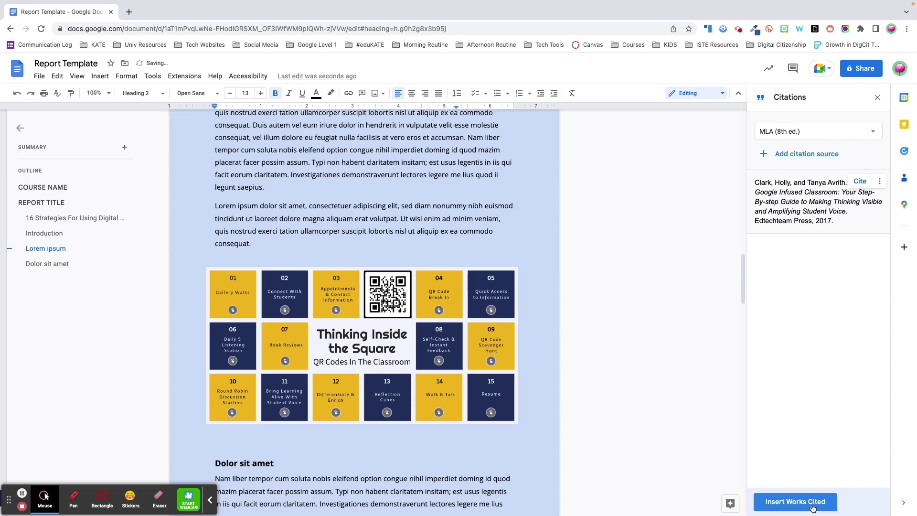
{"action": "left_click", "coordinate": [321, 243]}
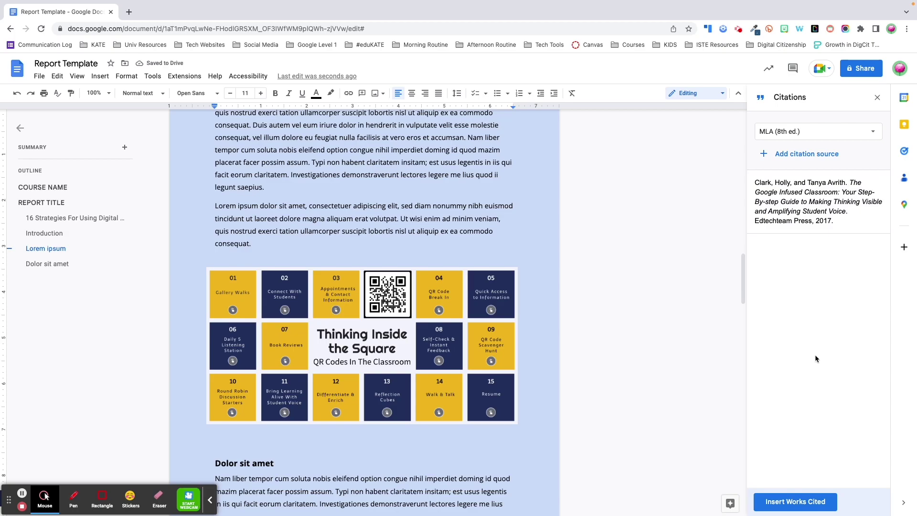
Cite The Google Infused Classroom after 'consequat.' and insert a Works Cited list
{"action": "mouse_move", "coordinate": [856, 218]}
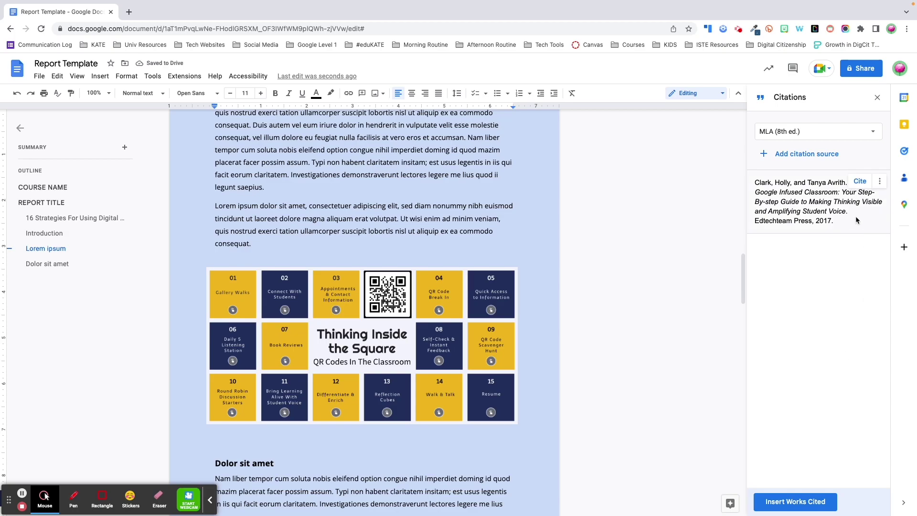
{"action": "left_click", "coordinate": [860, 181]}
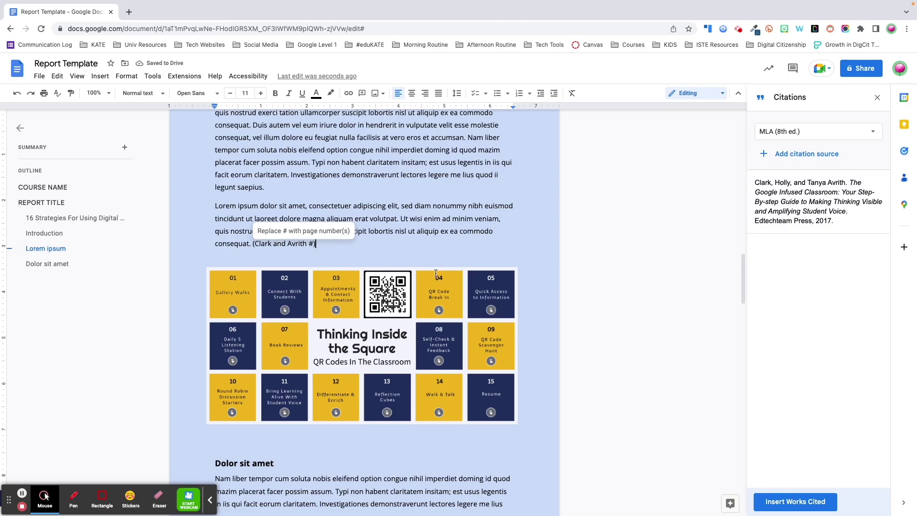
{"action": "scroll", "coordinate": [448, 297], "scroll_direction": "up", "scroll_amount": 1}
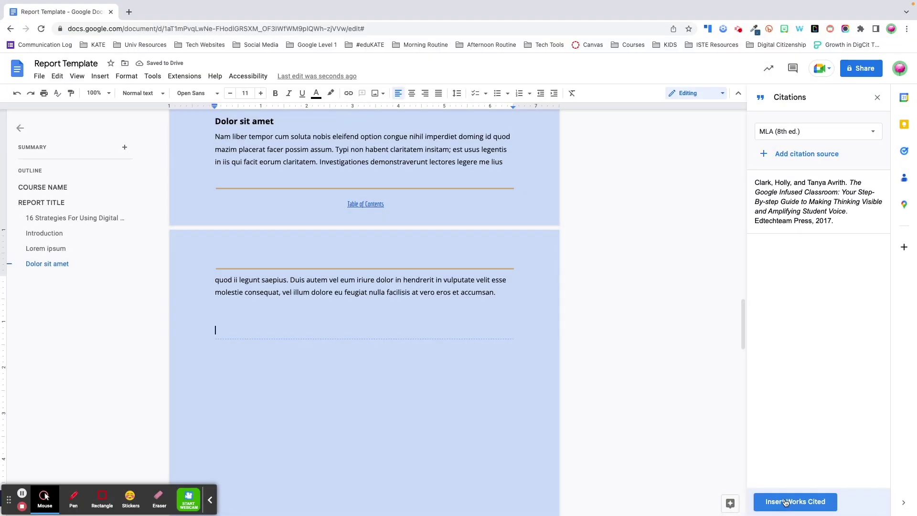
{"action": "left_click", "coordinate": [788, 501]}
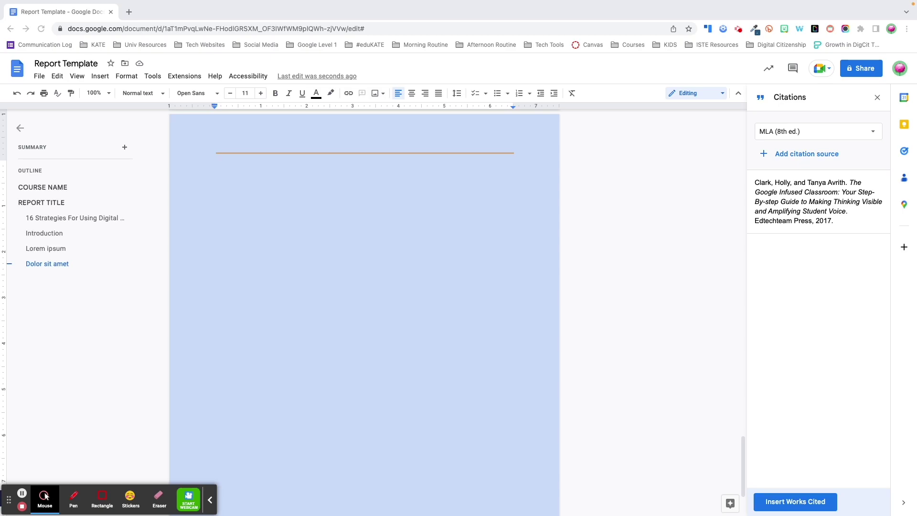
Turn on voice typing and dictate a note on how the red microphone icon works
{"action": "left_click", "coordinate": [154, 77]}
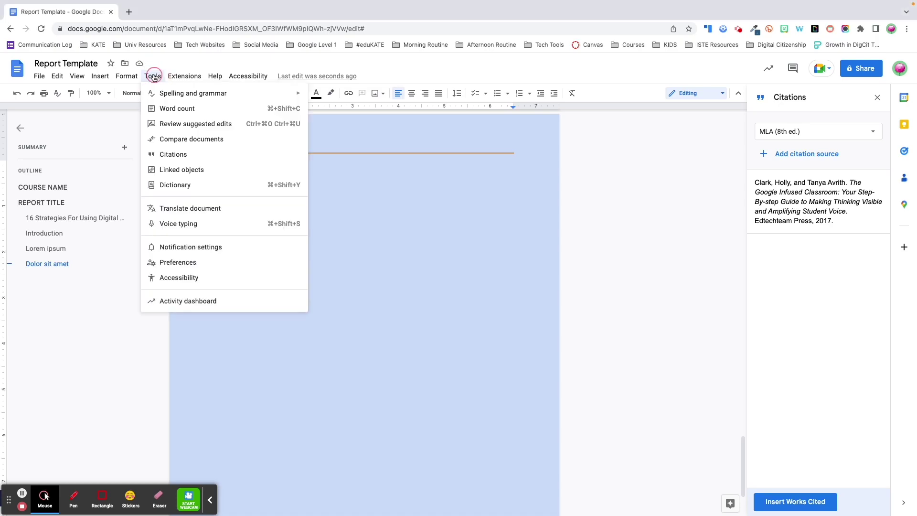
{"action": "left_click", "coordinate": [180, 224]}
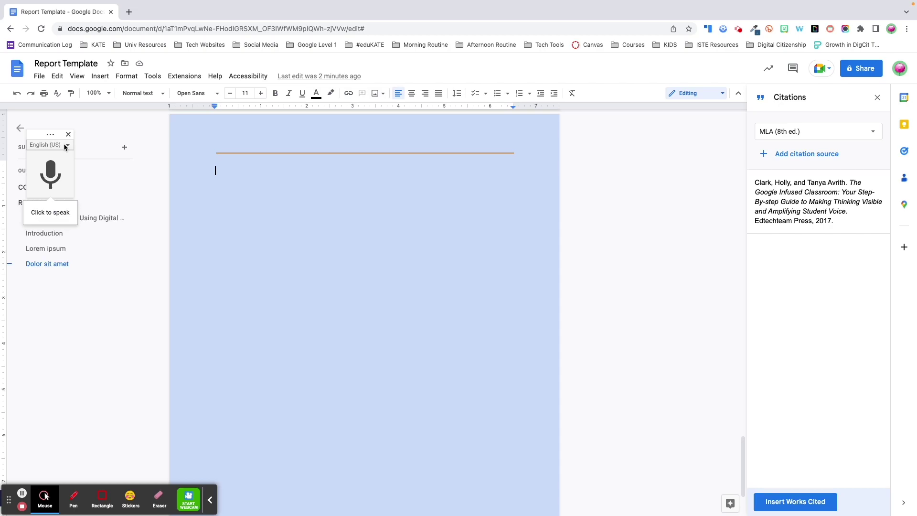
{"action": "left_click", "coordinate": [51, 179]}
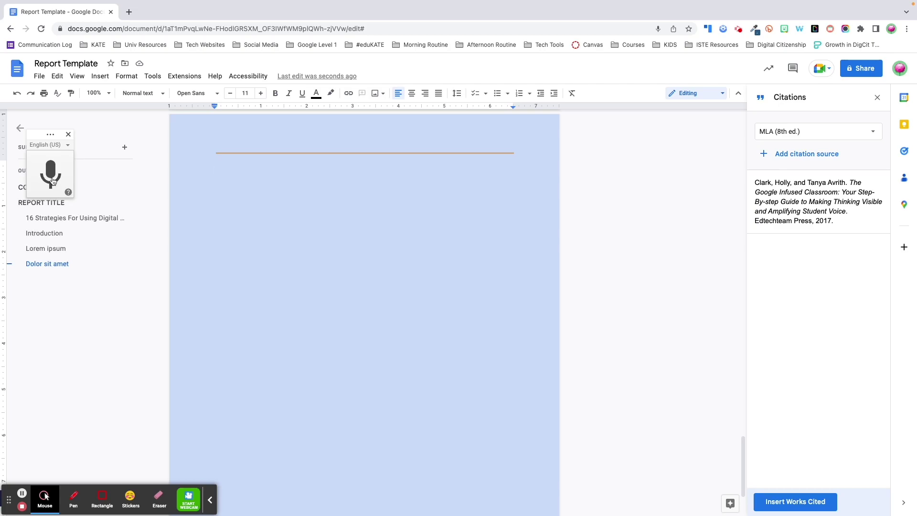
{"action": "left_click", "coordinate": [51, 180]}
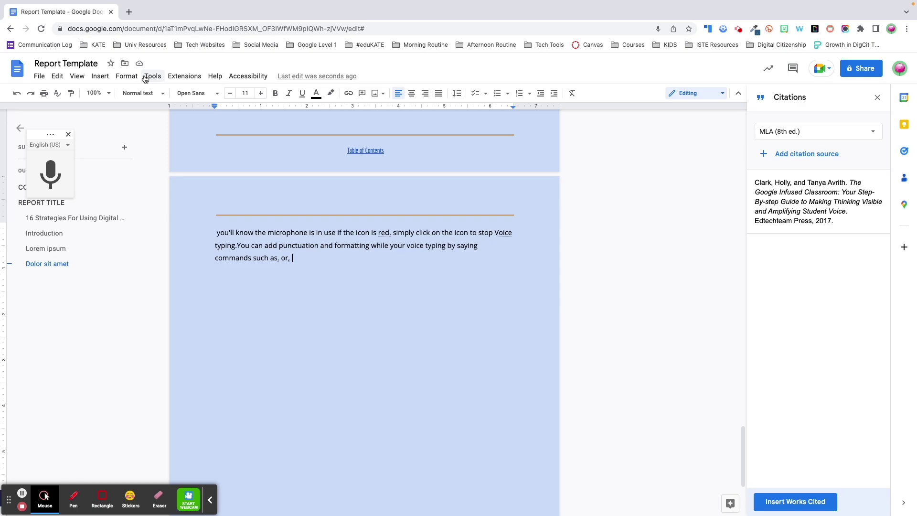
Translate the document into Spanish as 'Translated copy of Report Template'
{"action": "left_click", "coordinate": [150, 77]}
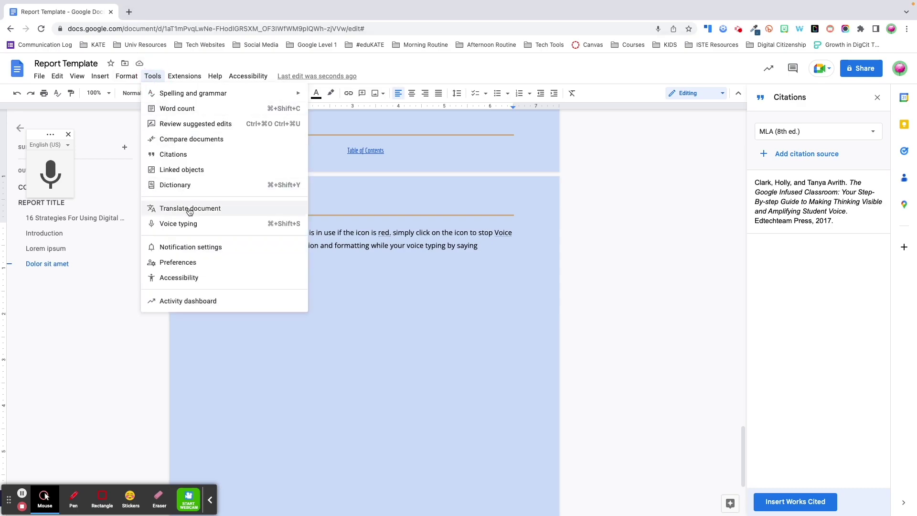
{"action": "left_click", "coordinate": [189, 209]}
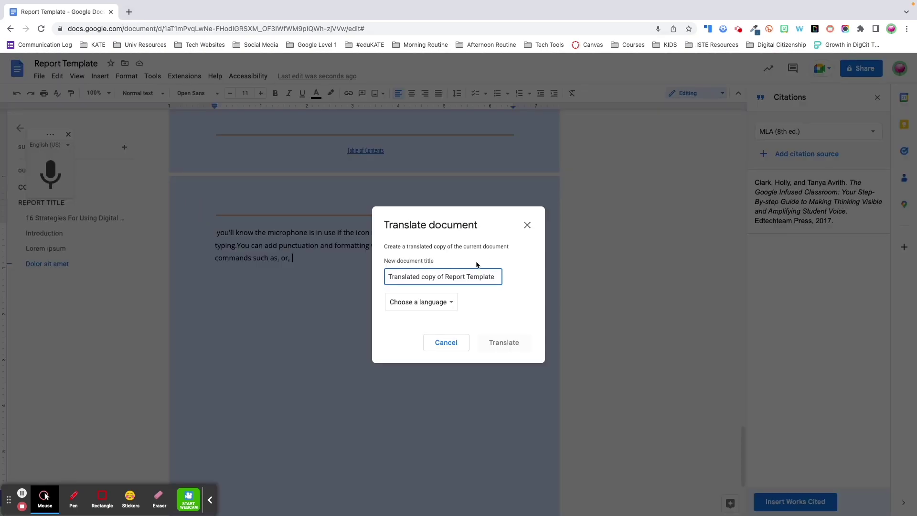
{"action": "left_click", "coordinate": [447, 306]}
{"action": "left_click_drag", "start_coordinate": [467, 311], "coordinate": [457, 474]}
{"action": "left_click", "coordinate": [416, 437]}
{"action": "left_click", "coordinate": [499, 346]}
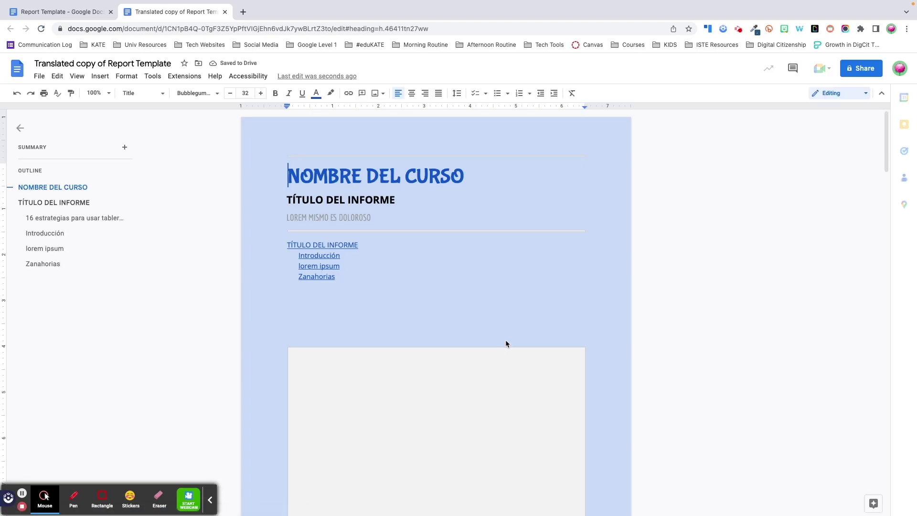
{"action": "scroll", "coordinate": [564, 281], "scroll_direction": "down", "scroll_amount": 14}
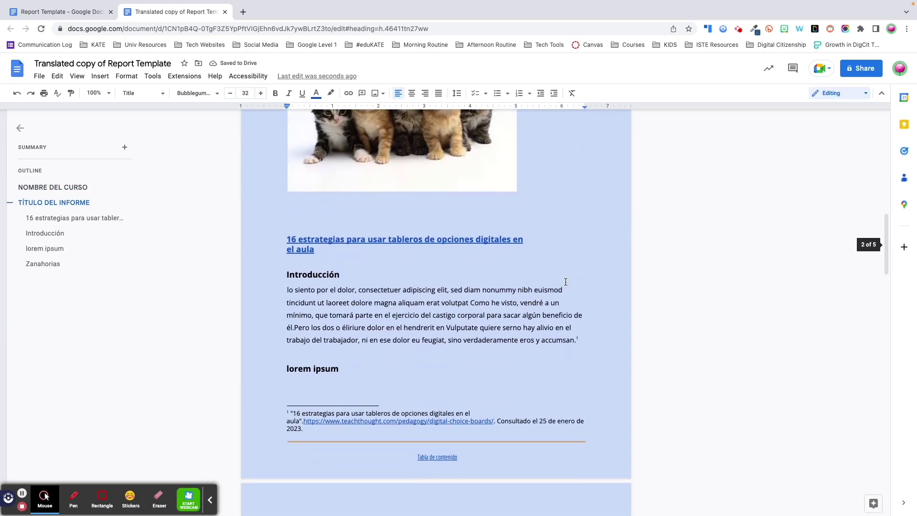